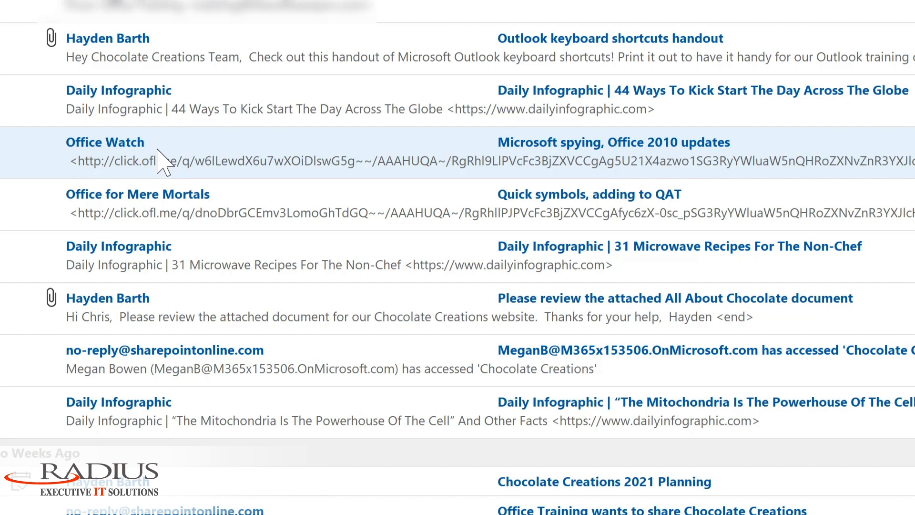
- Create a rule from the Office Watch message that moves all email from Office Watch to the Tech Newsletters folder
right_click(165, 149)
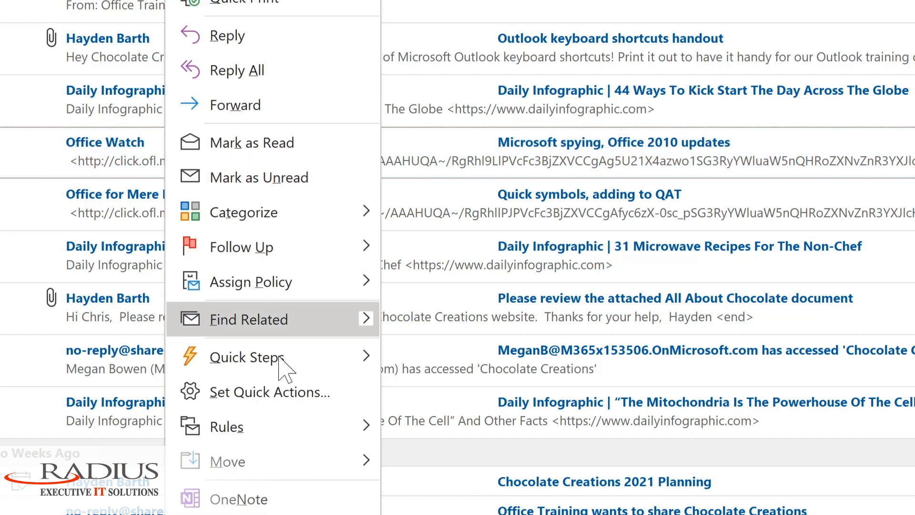
mouse_move(282, 419)
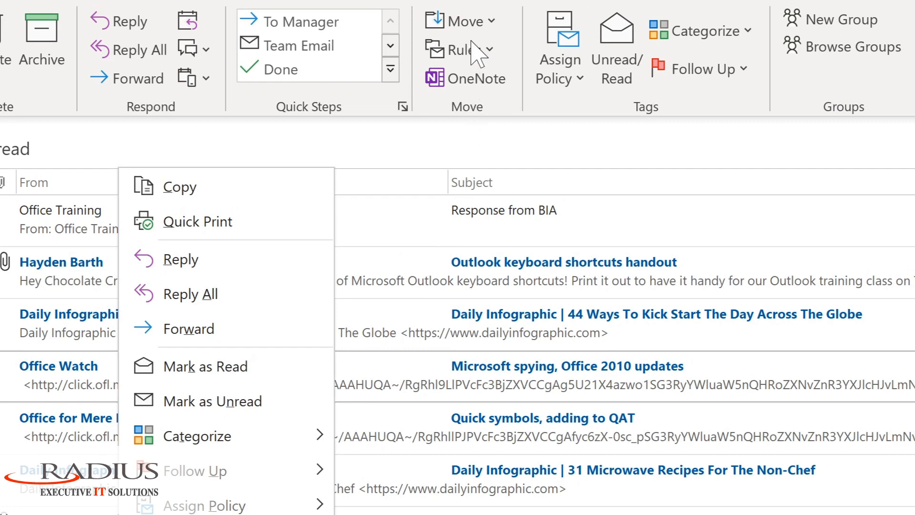
left_click(485, 54)
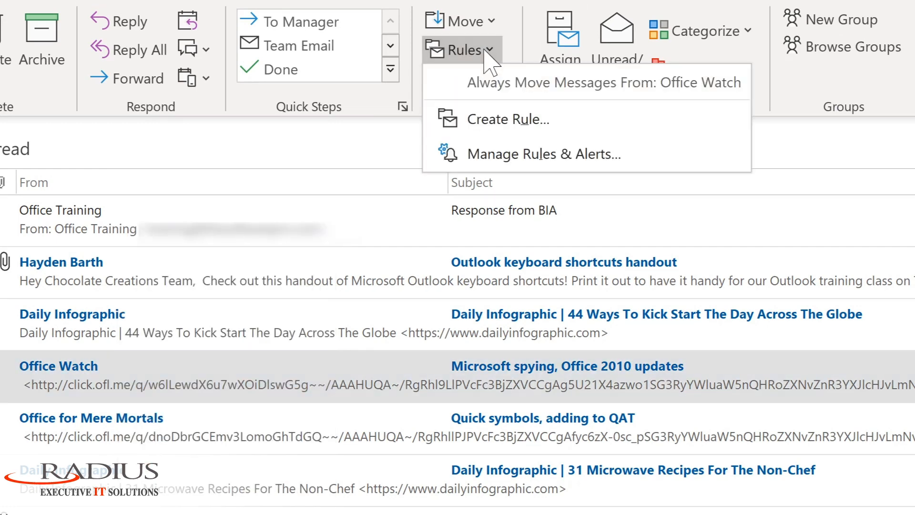
left_click(478, 117)
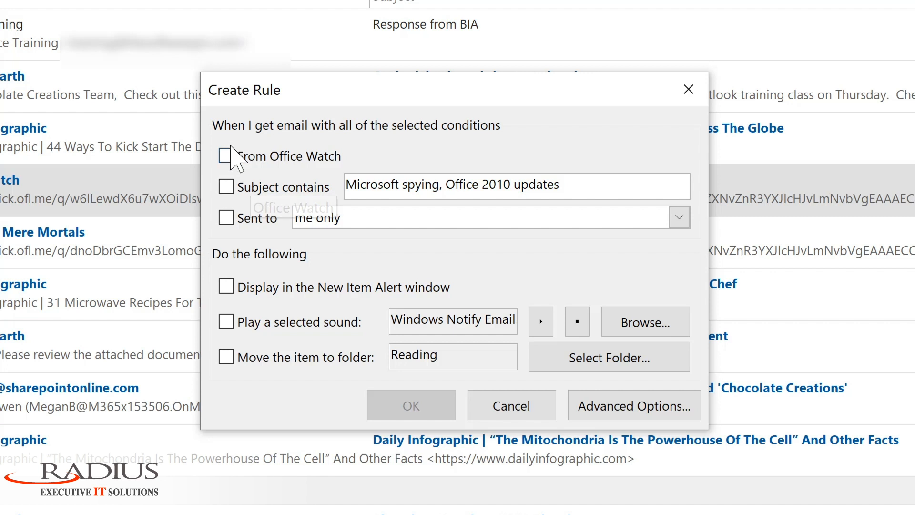
left_click(227, 156)
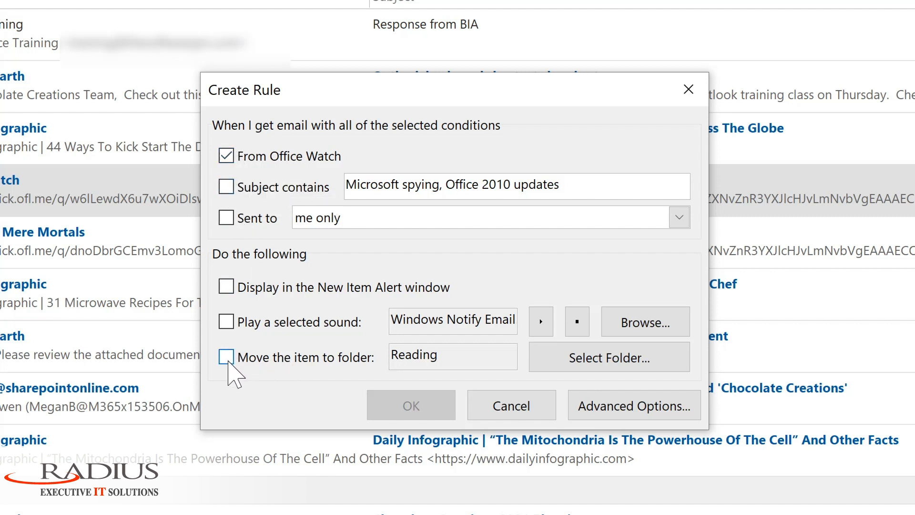
left_click(227, 357)
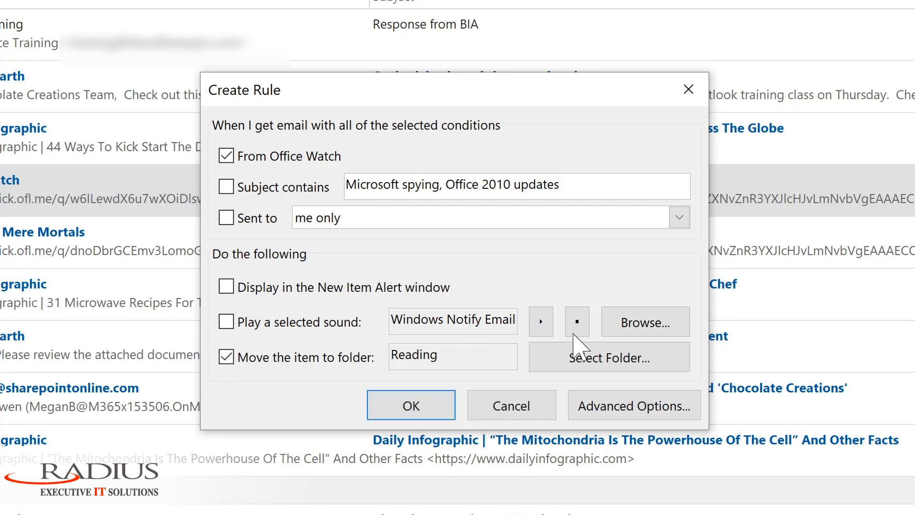
left_click(587, 356)
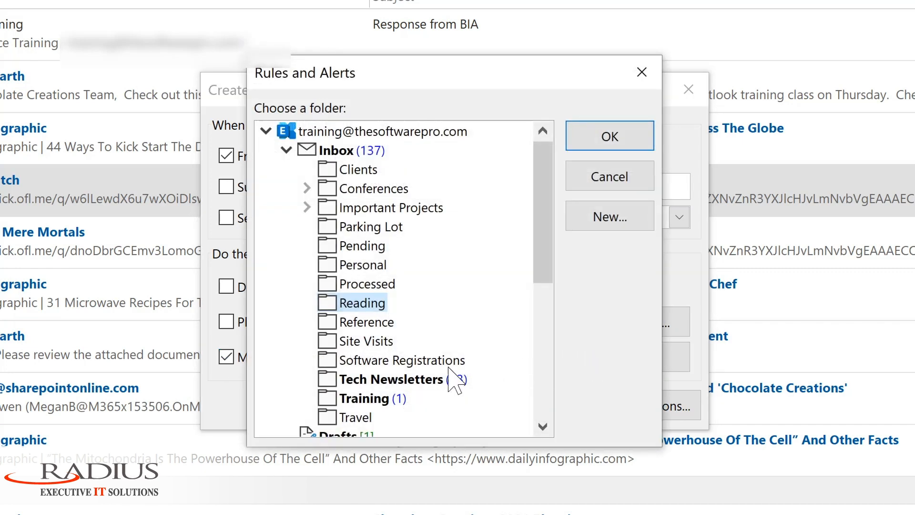
left_click(367, 380)
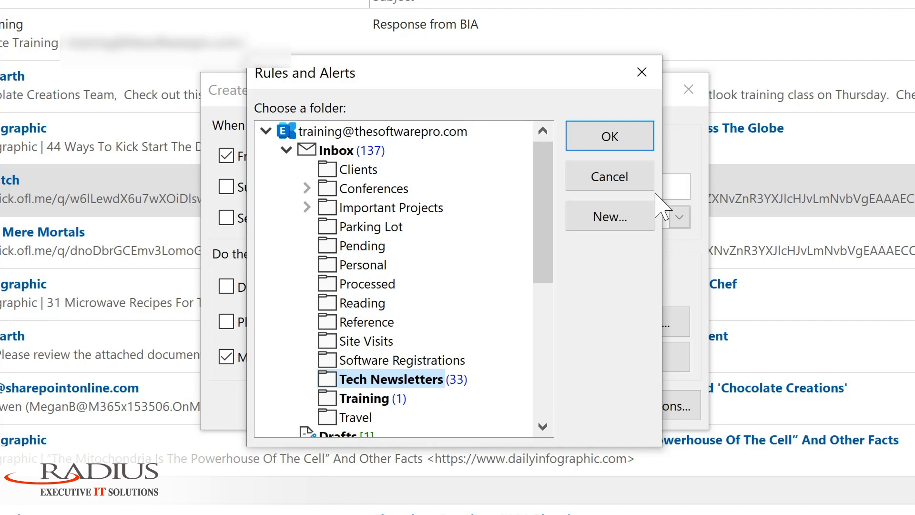
left_click(610, 136)
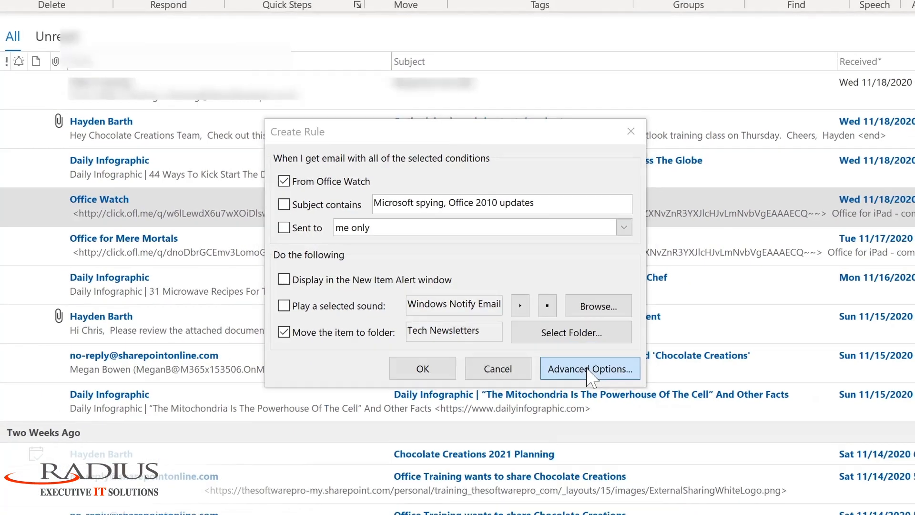
- Go through the rule's advanced options without adding conditions, actions or exceptions, and finish it with running now on messages already in Inbox enabled
left_click(689, 404)
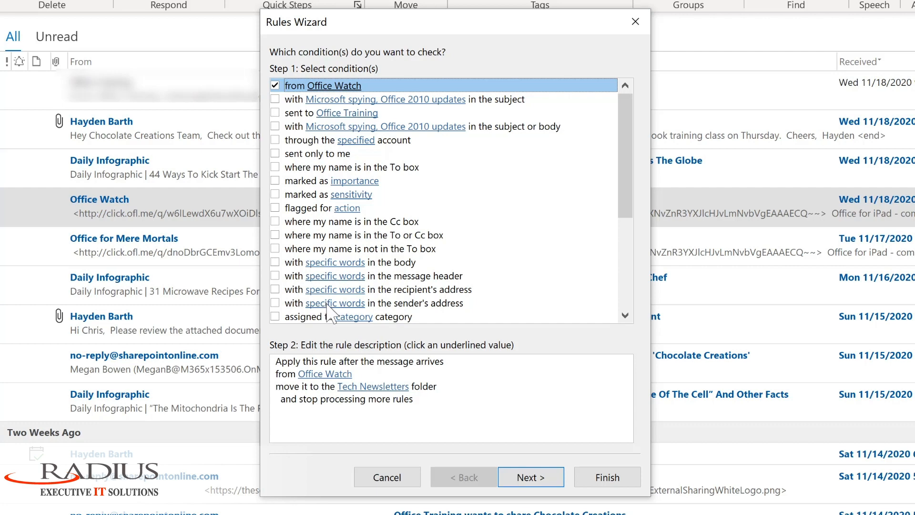
left_click(528, 476)
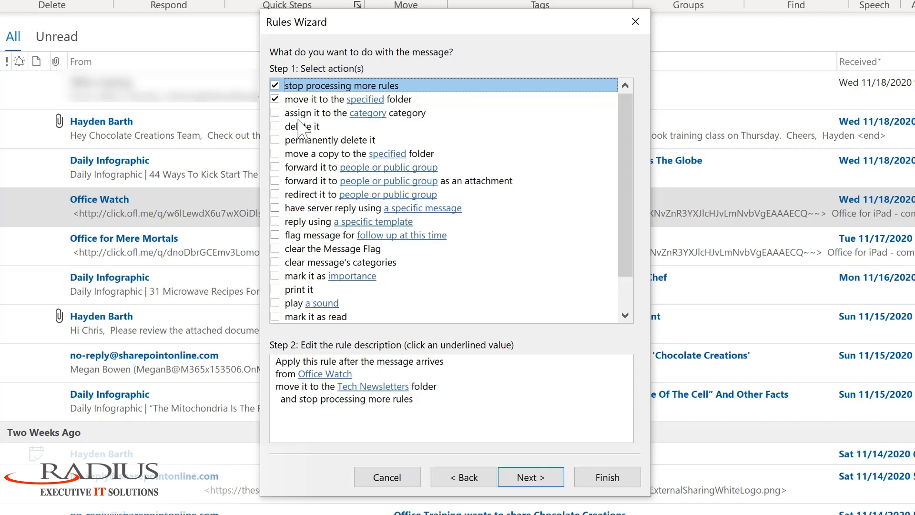
left_click(526, 479)
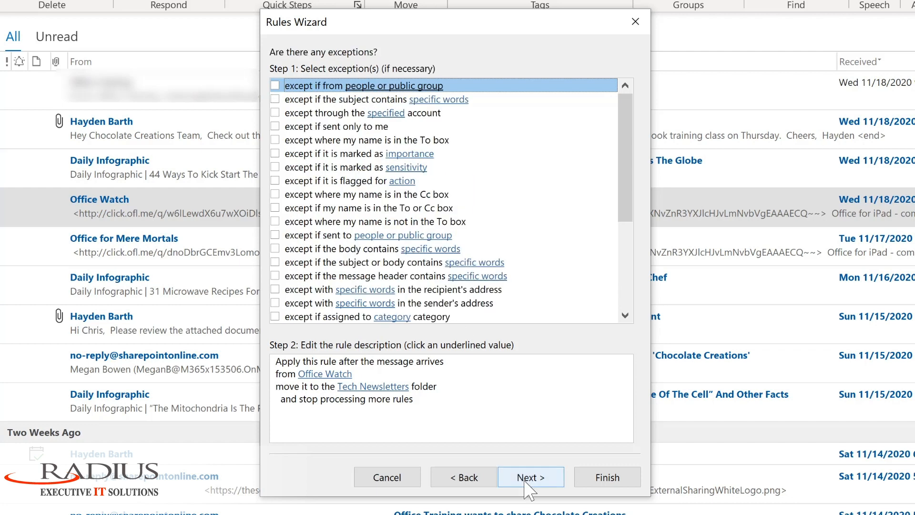
left_click(528, 479)
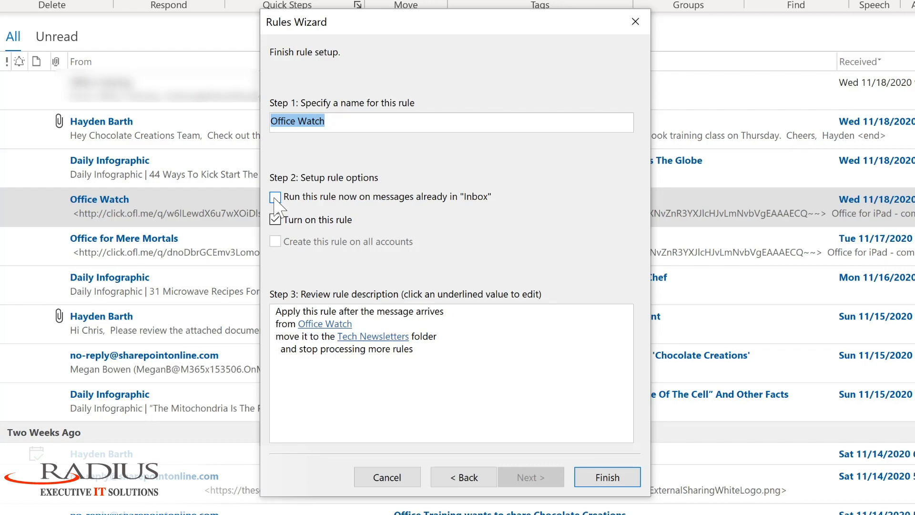
left_click(275, 197)
left_click(599, 477)
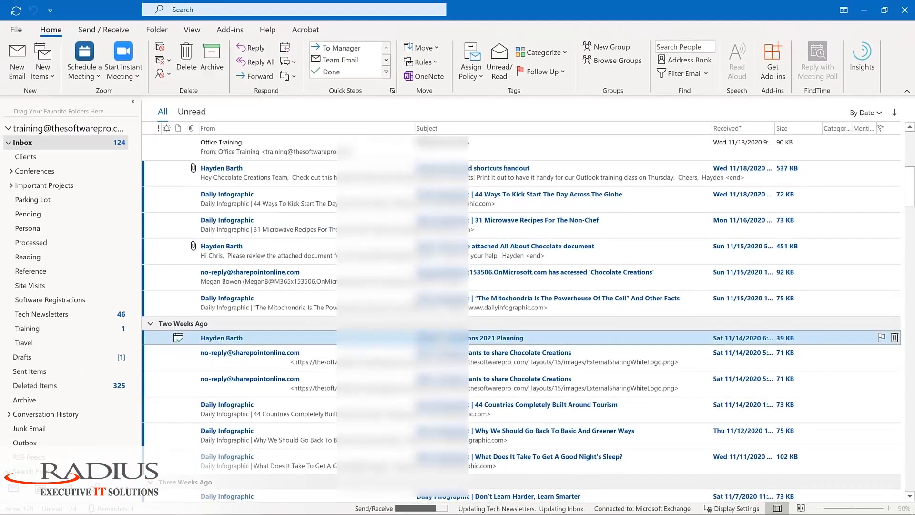
- View the messages in the Tech Newsletters folder and open the rules and alerts manager
left_click(68, 316)
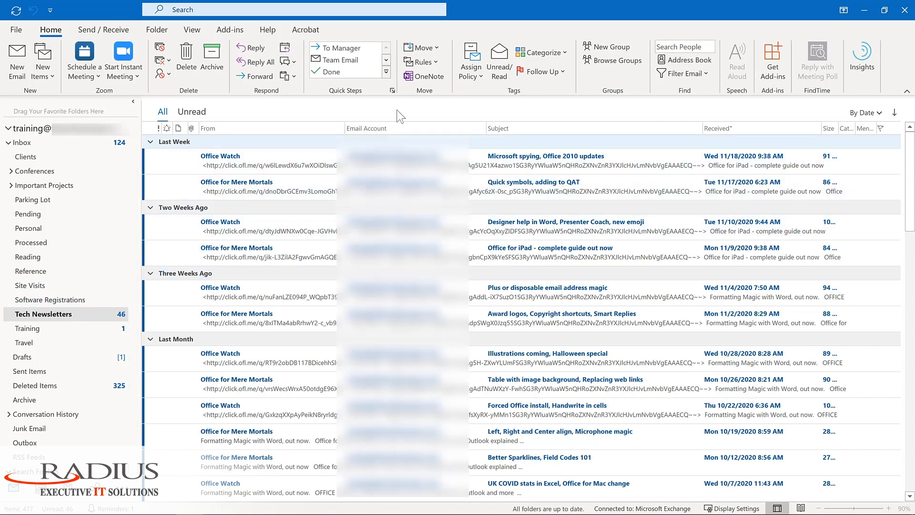
left_click(431, 64)
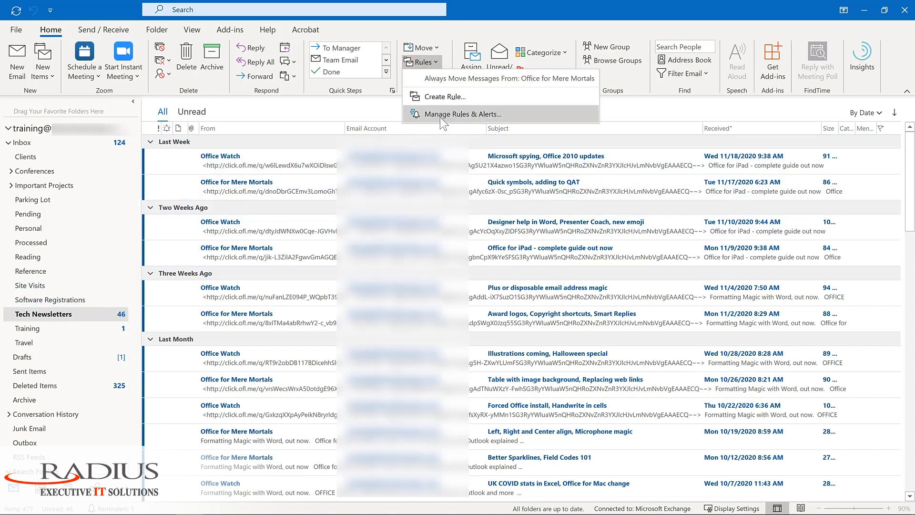
left_click(438, 113)
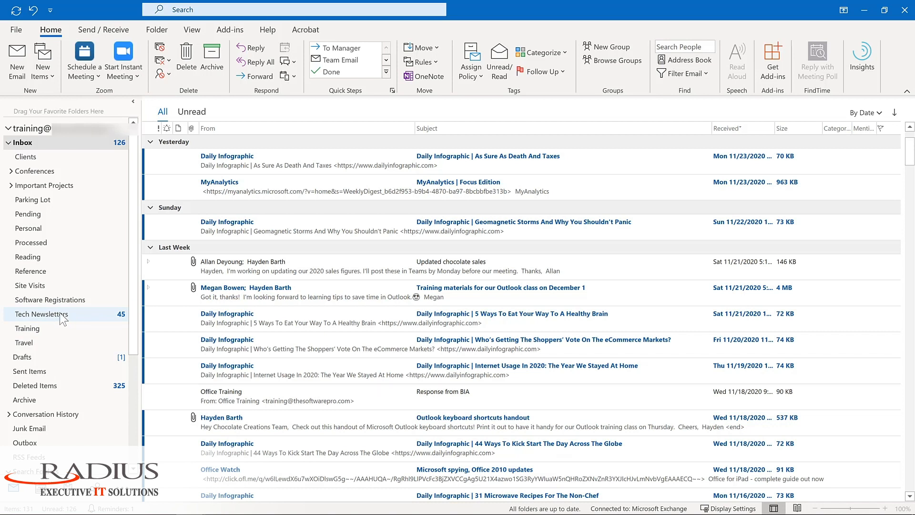
- Add the Tech Newsletters and Training folders to Favorites
left_click_drag(62, 318, 64, 114)
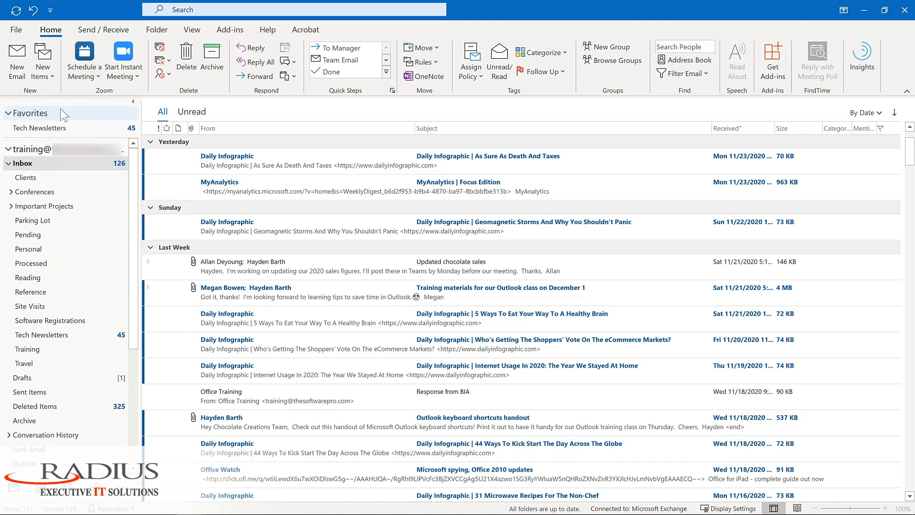
right_click(46, 349)
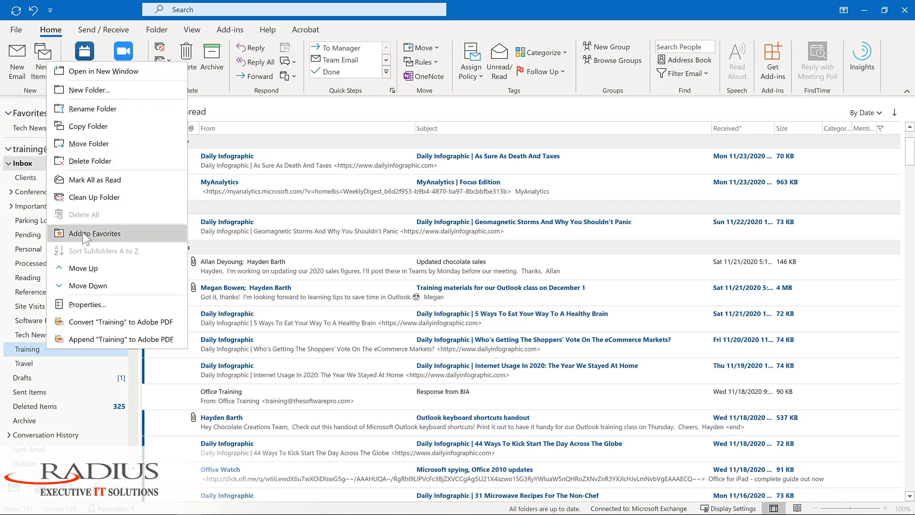
left_click(82, 232)
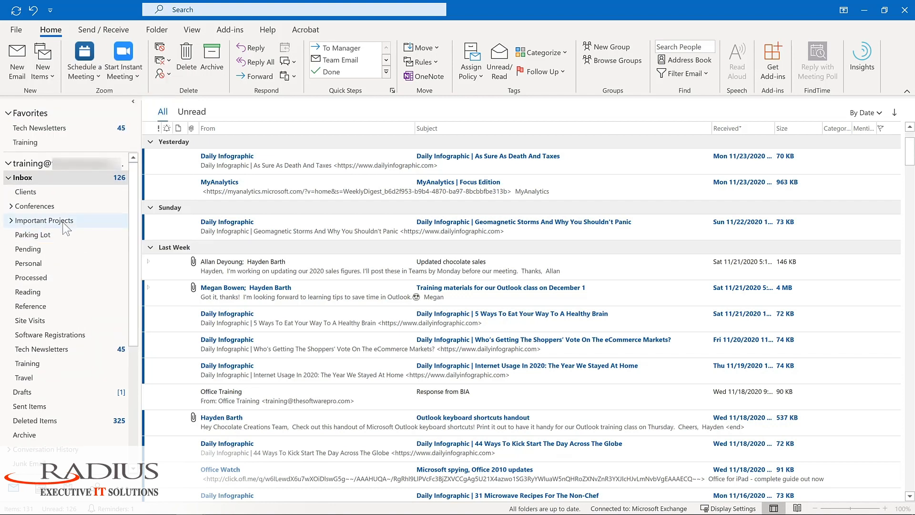
- Add the Important Projects folder to Favorites
left_click(66, 222)
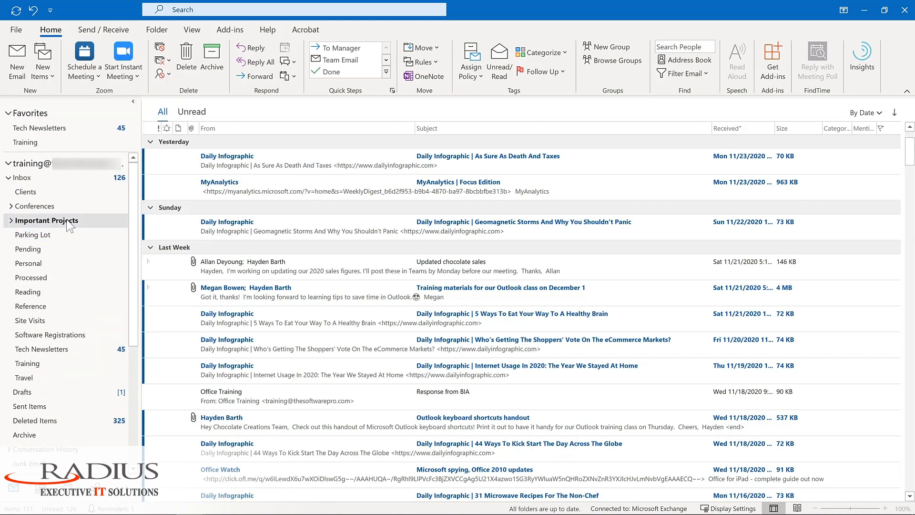
left_click(159, 31)
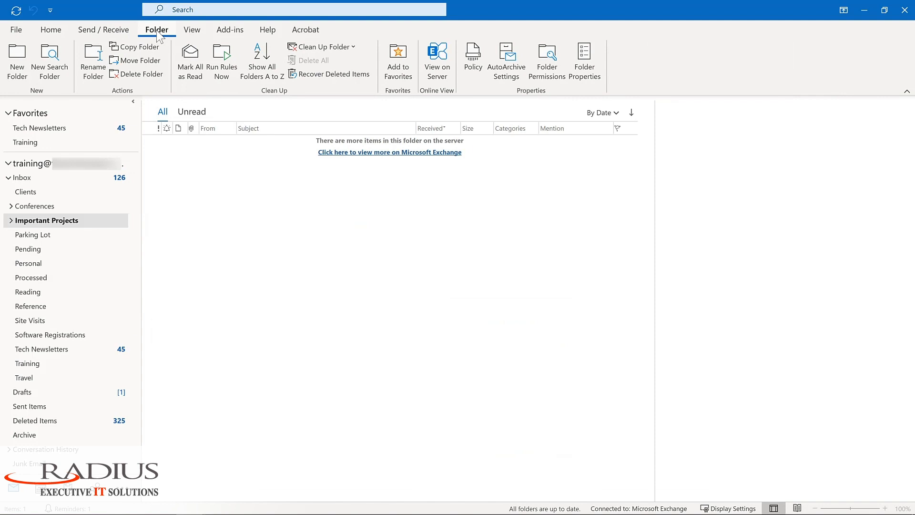
left_click(391, 66)
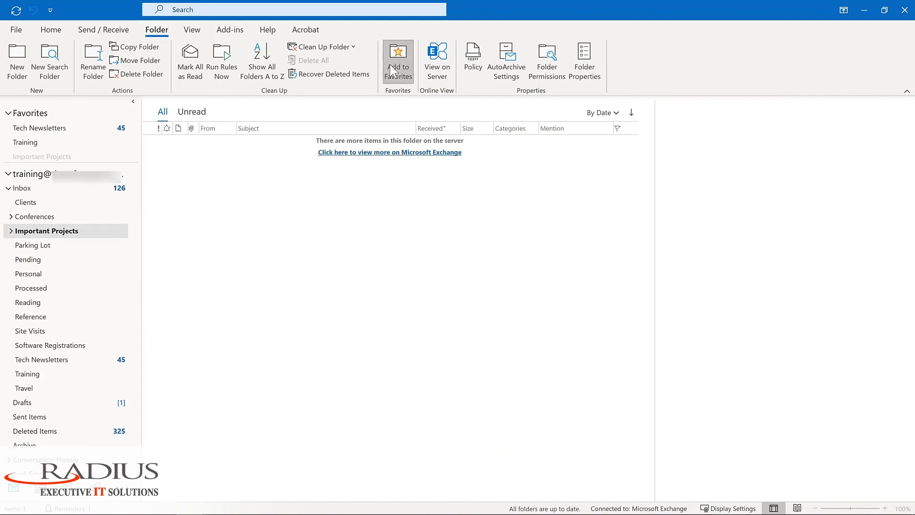
- Move Tech Newsletters to the end of the Favorites list and remove Important Projects from Favorites
left_click(37, 129)
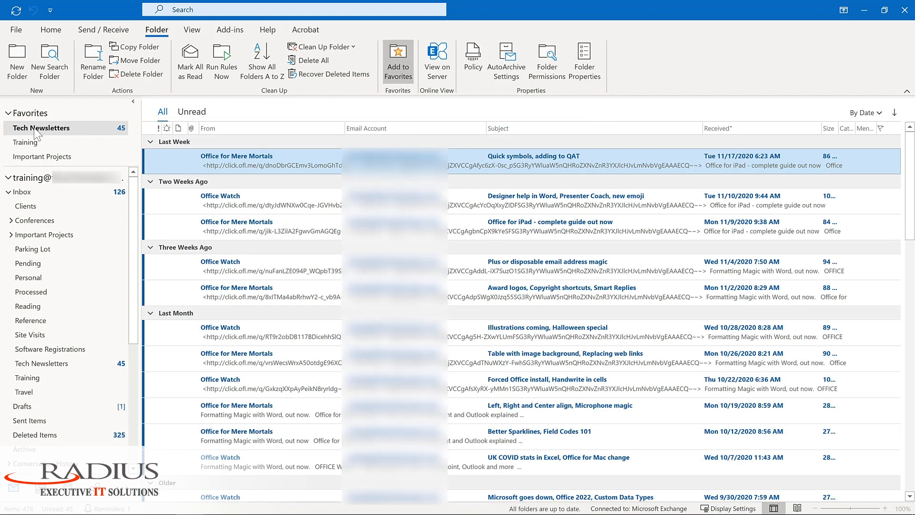
left_click_drag(35, 131, 36, 163)
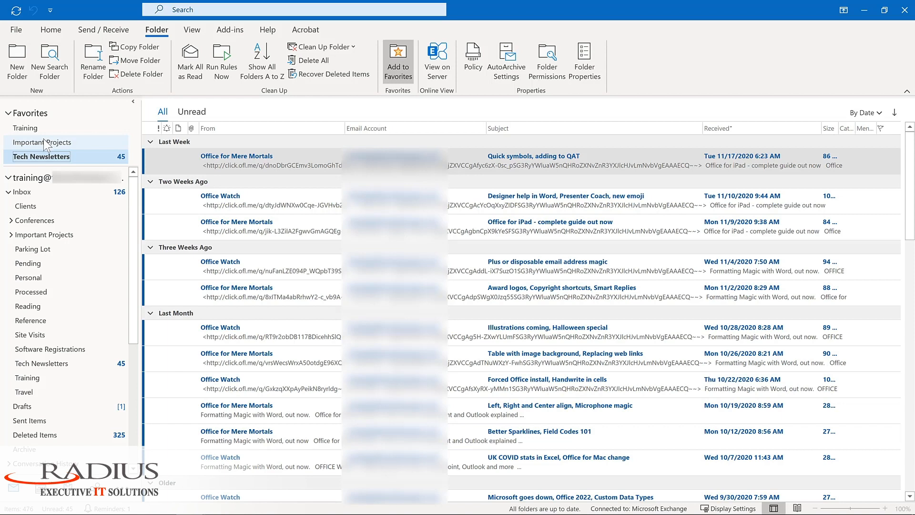
right_click(45, 143)
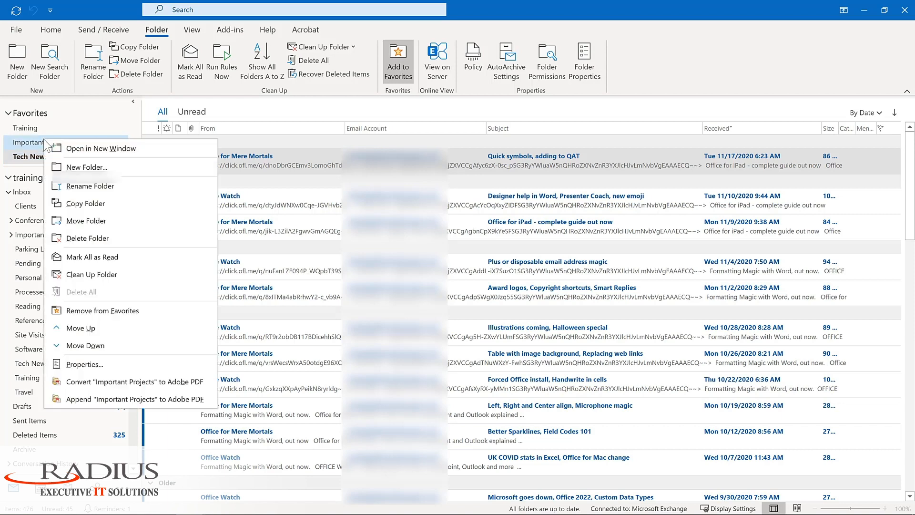
left_click(93, 307)
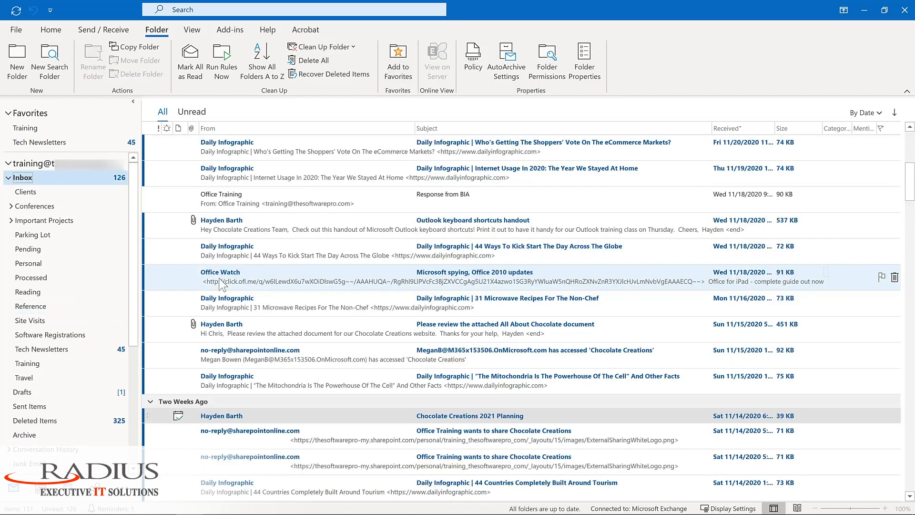
- Move the Office Watch message "Microsoft spying, Office 2010 updates" from the Inbox into the favorite Tech Newsletters folder
left_click_drag(222, 285, 75, 146)
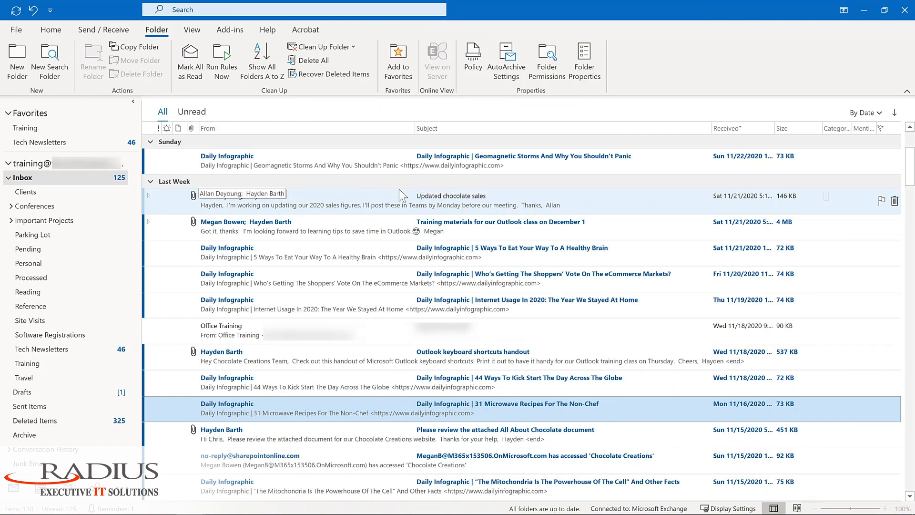
- Flag the "Updated chocolate sales" message for follow-up with a reminder and a start date of Monday, November 30, 2020
right_click(883, 202)
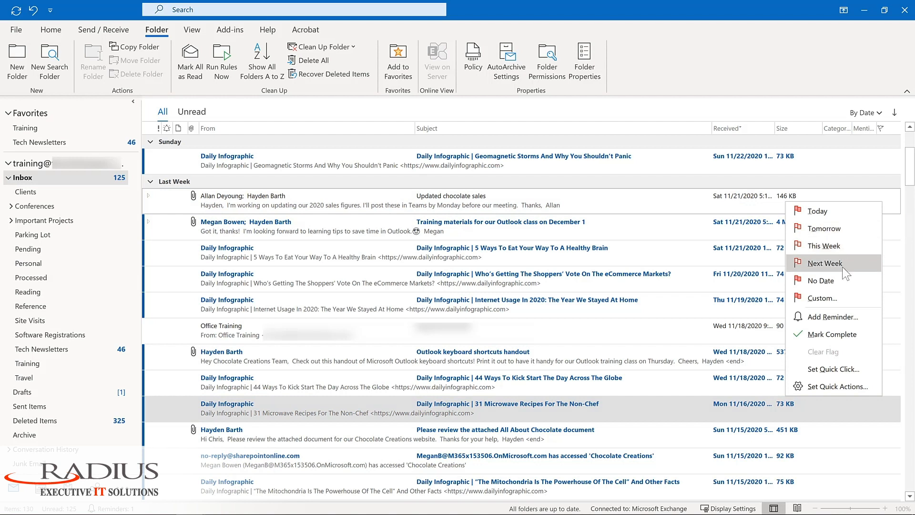
left_click(832, 317)
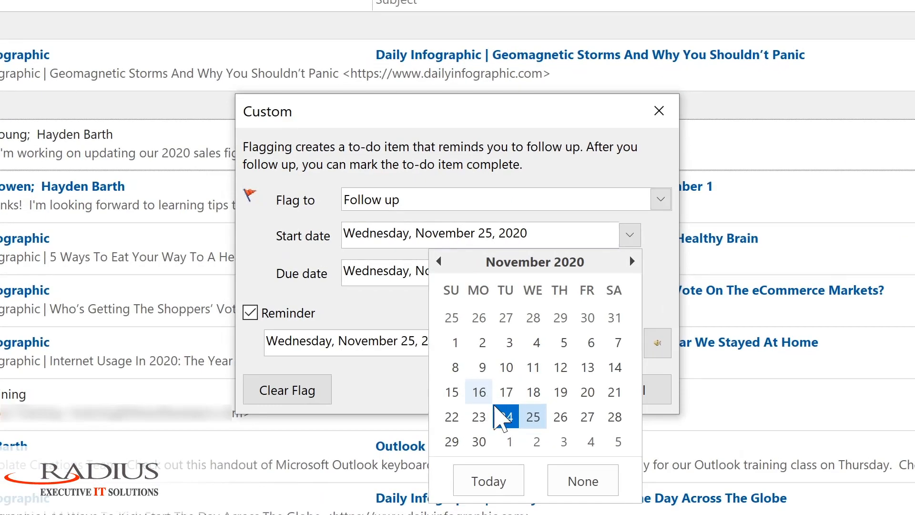
left_click(479, 441)
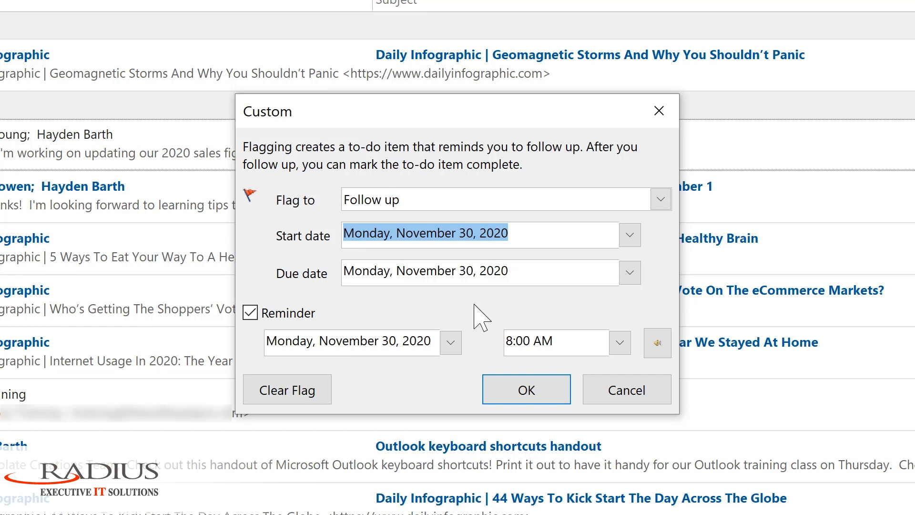
left_click(530, 392)
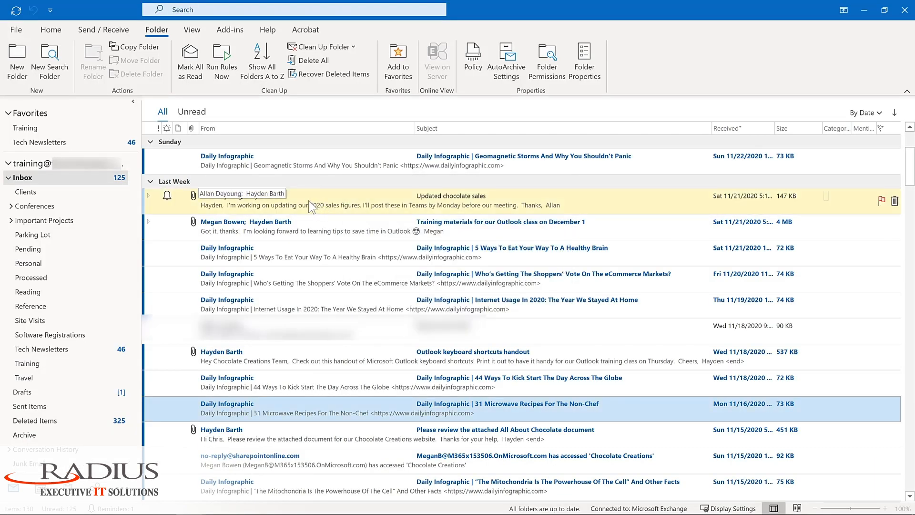
- Open the flagged "Updated chocolate sales" message, review its follow-up options, and close it unchanged
double_click(311, 207)
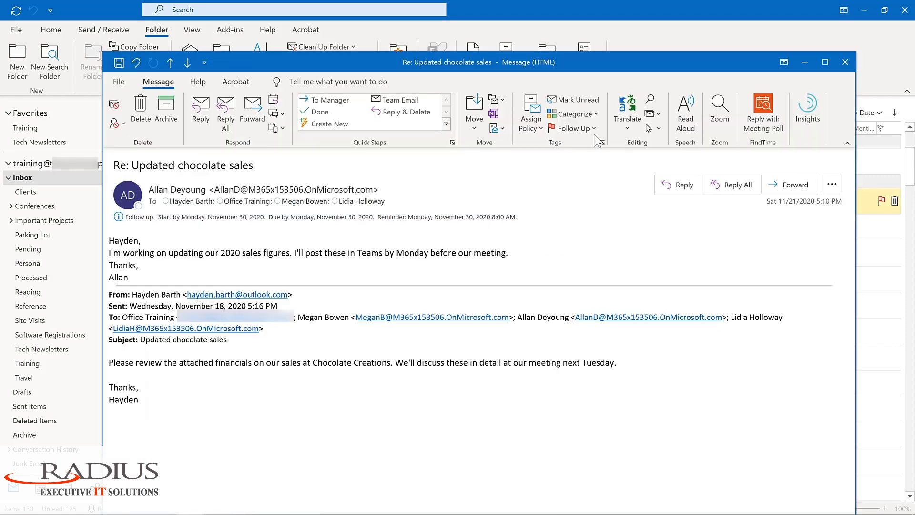
left_click(593, 129)
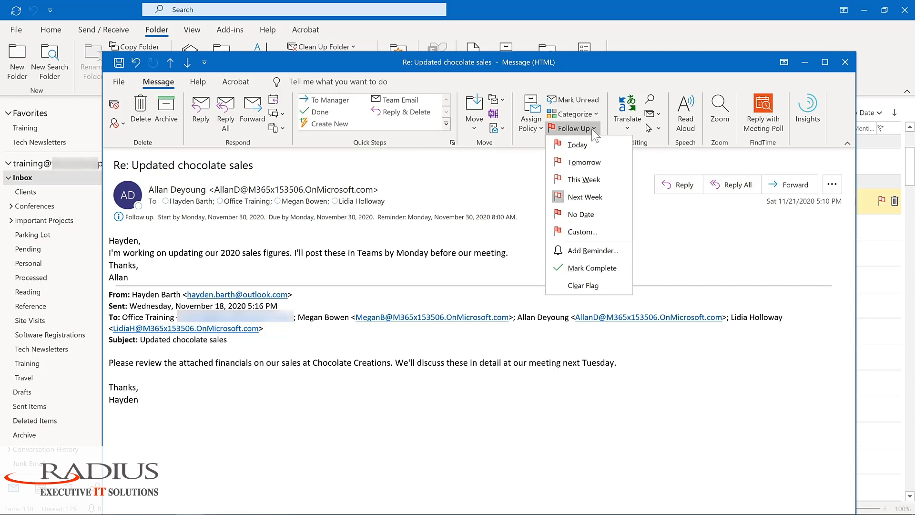
left_click(846, 61)
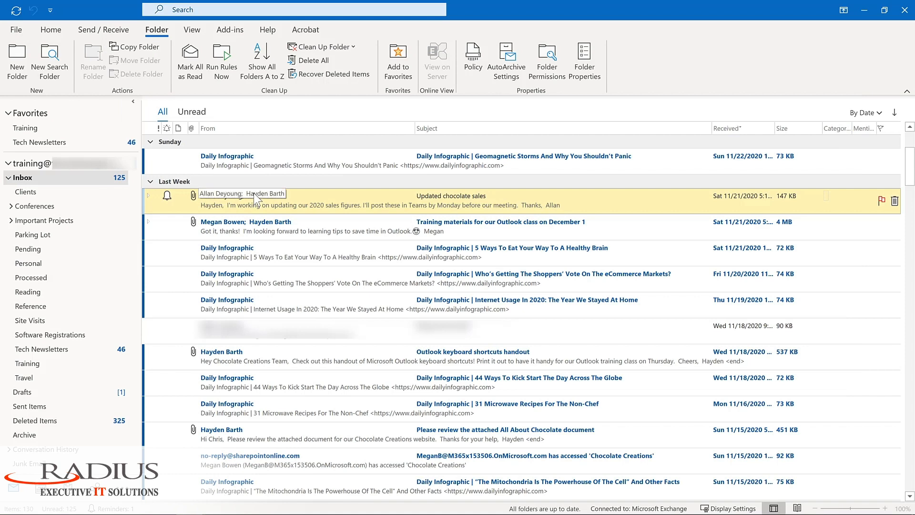
- Create a task containing the text of the "Please review the attached All About Chocolate document" message and close it unsaved
scroll(254, 193, "down", 3)
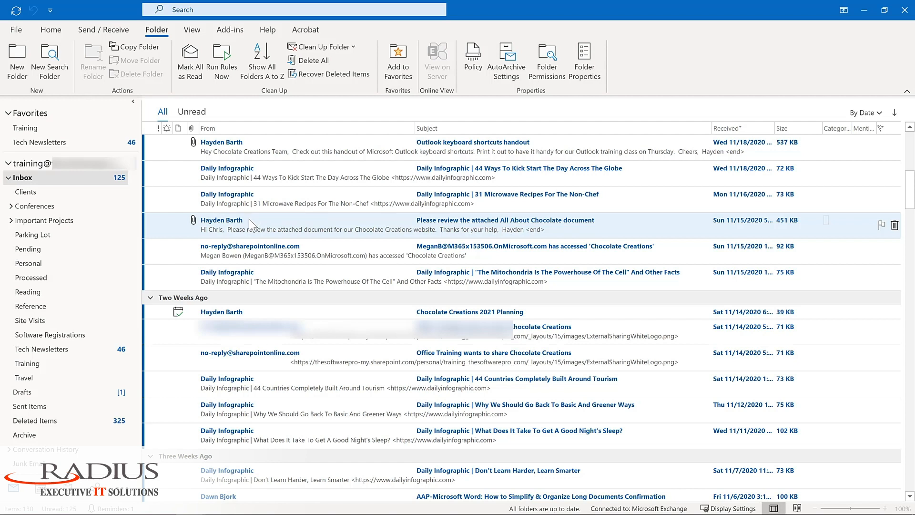
left_click_drag(249, 219, 95, 487)
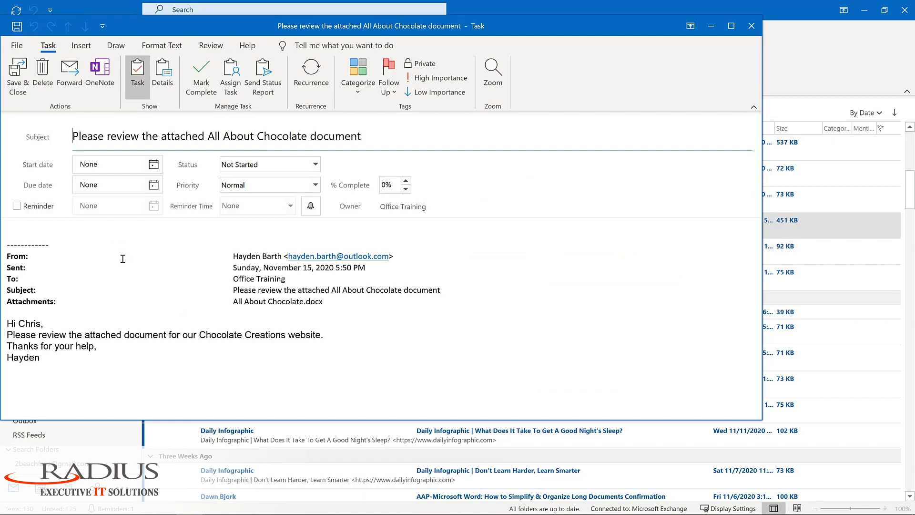
key("Escape")
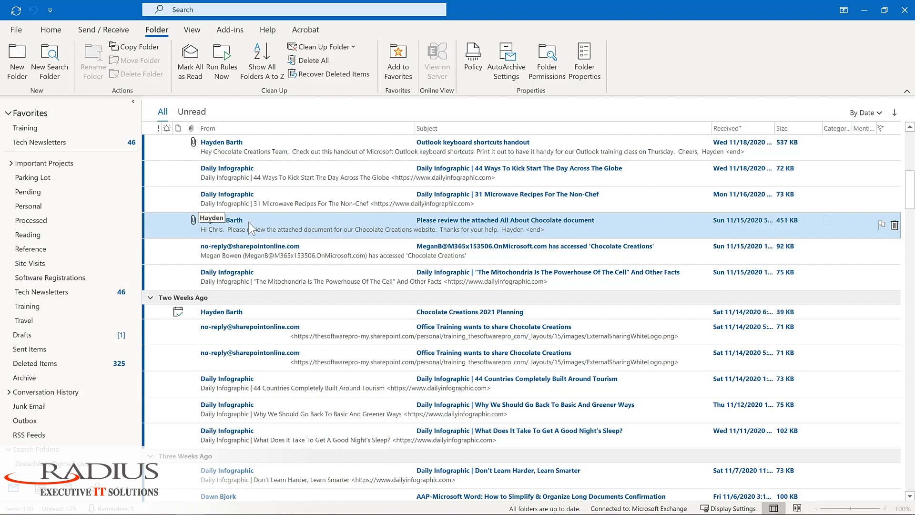
- Create a task with the "Please review the attached All About Chocolate document" message as an attachment, starting Thu 12/3/2020, with a reminder
left_click_drag(248, 222, 65, 477)
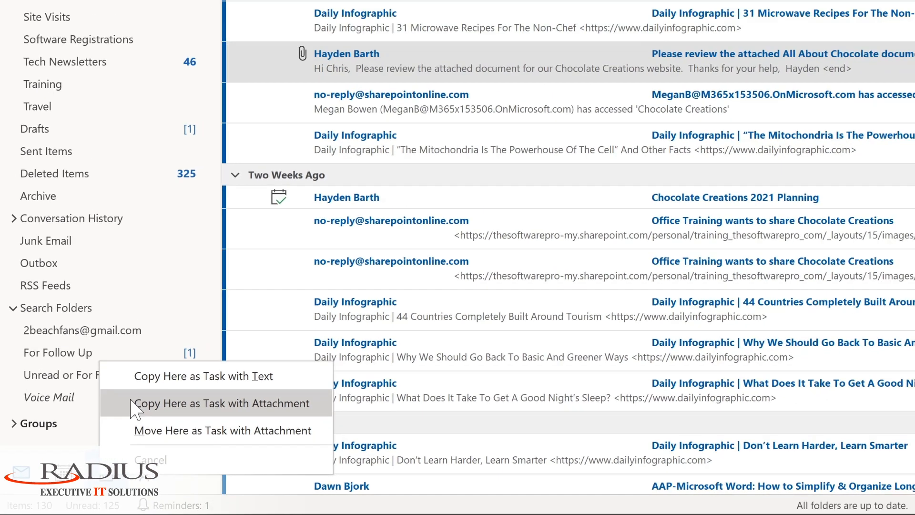
left_click(165, 372)
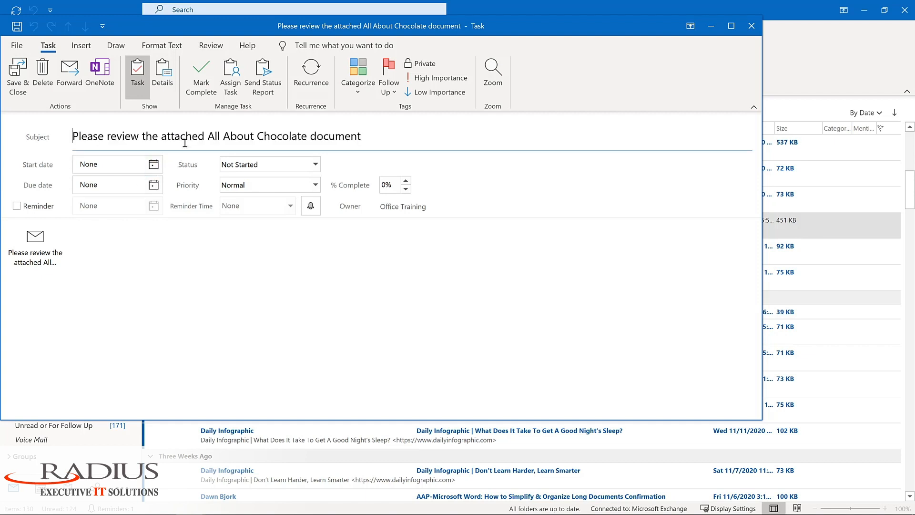
left_click(154, 165)
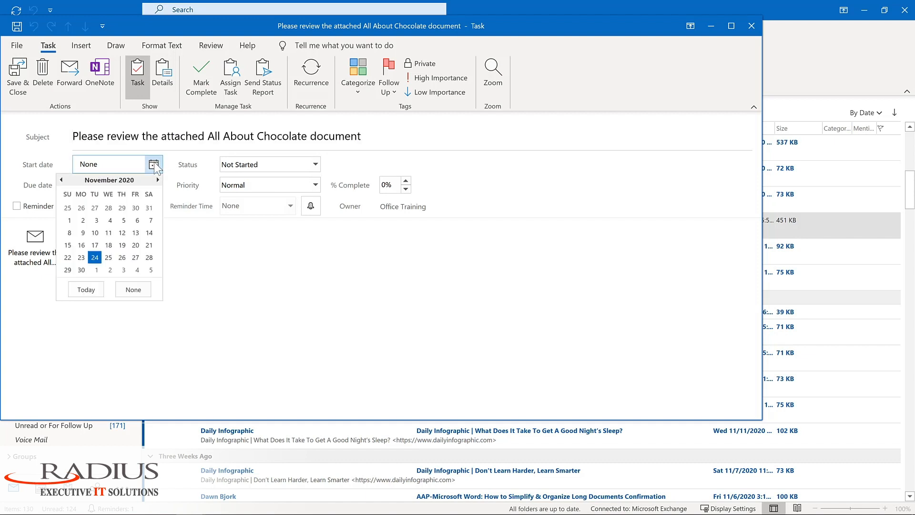
left_click(124, 269)
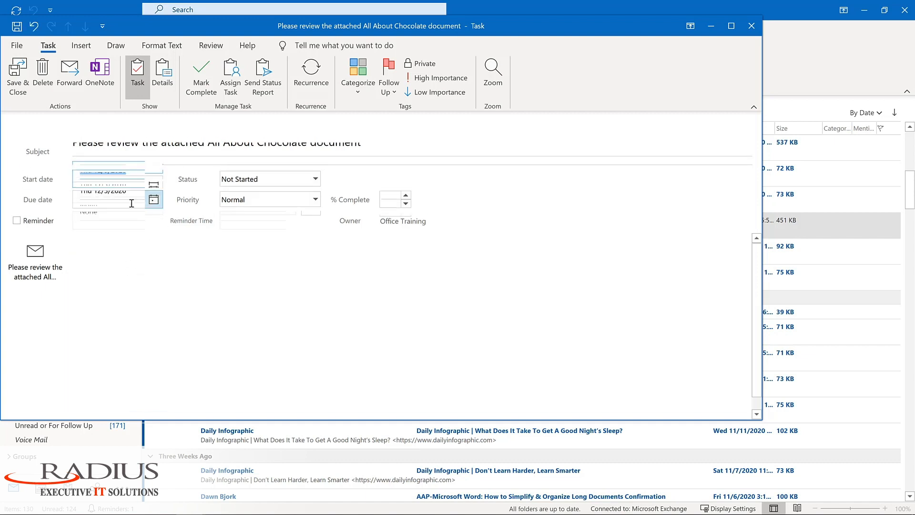
left_click(17, 221)
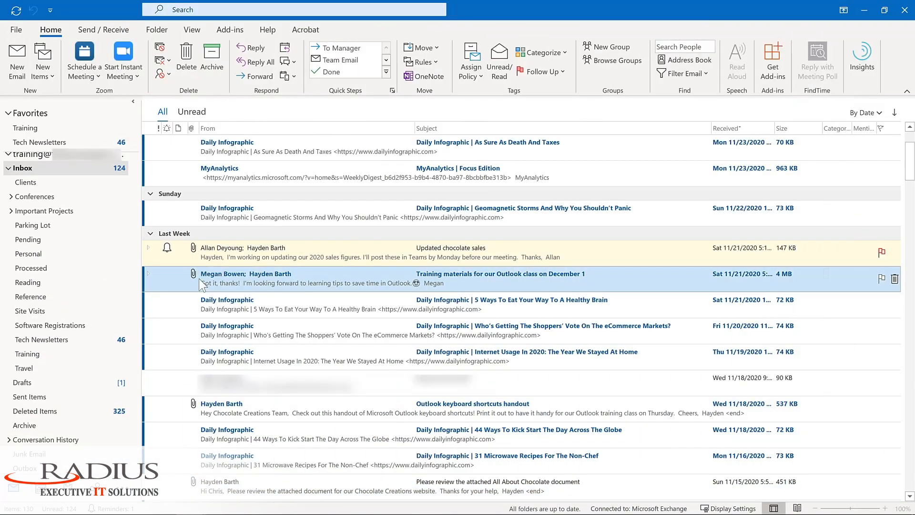
- Create and send a meeting from the training materials email: "Review materials for Outlook training", 11/30/2020, 11:00 AM to 12:00 PM, location Virtual
left_click_drag(190, 281, 49, 496)
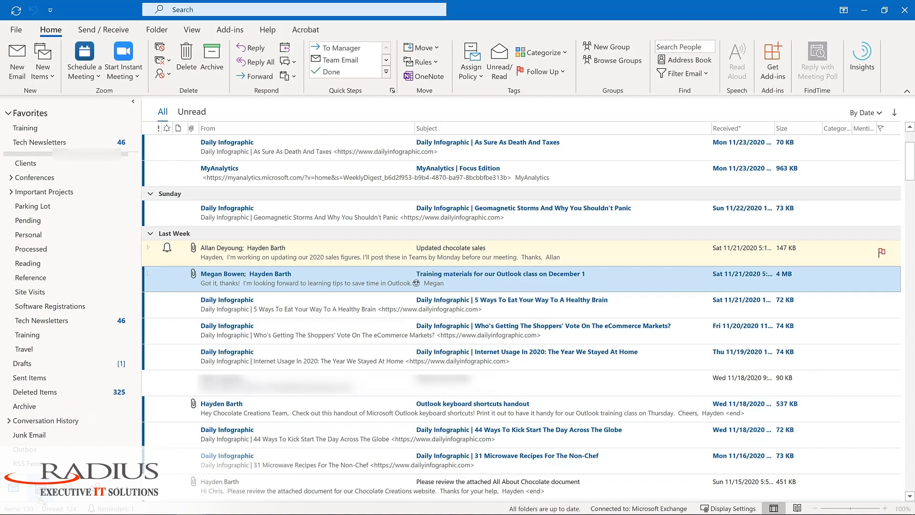
left_click_drag(47, 495, 36, 494)
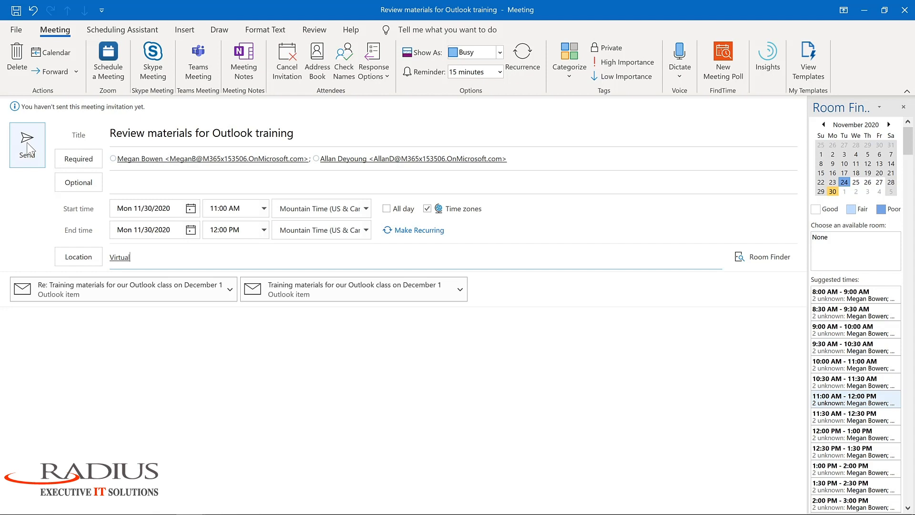
left_click(28, 145)
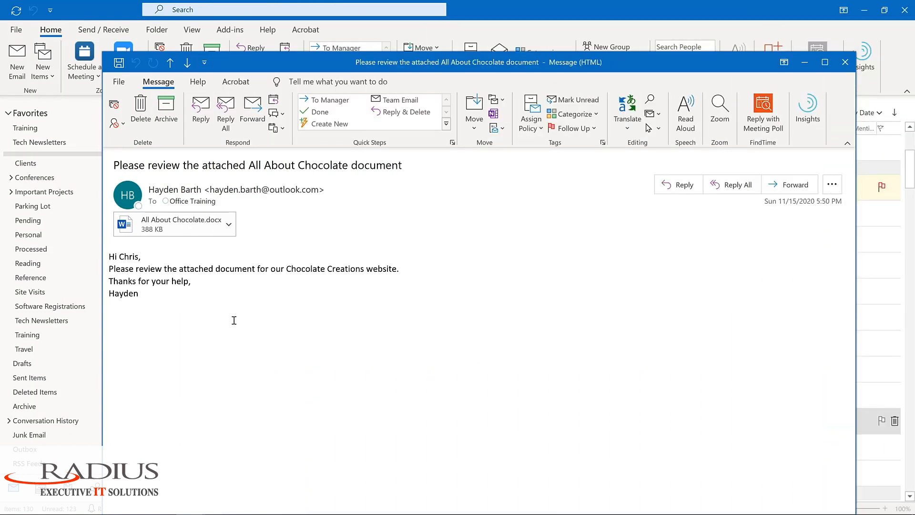
- Open the program options from the "Please review the attached All About Chocolate document" message window and review them
left_click(119, 82)
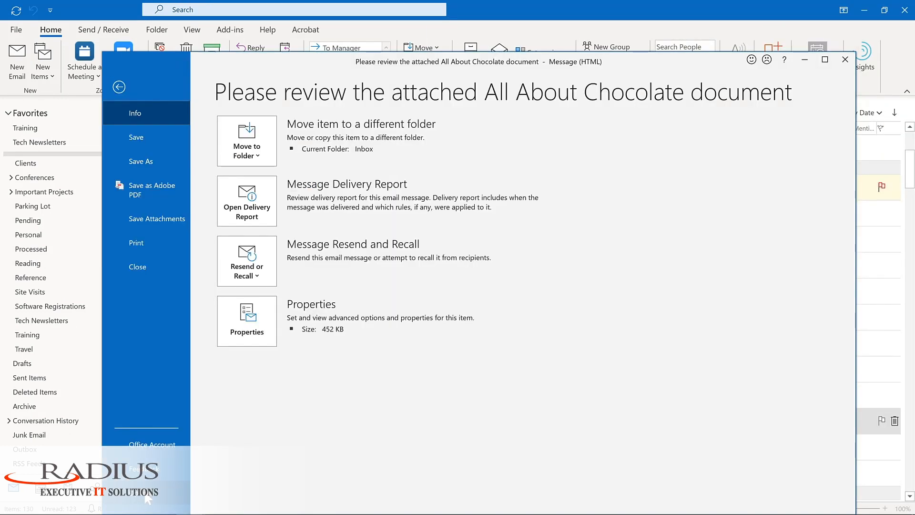
left_click(147, 498)
left_click(279, 240)
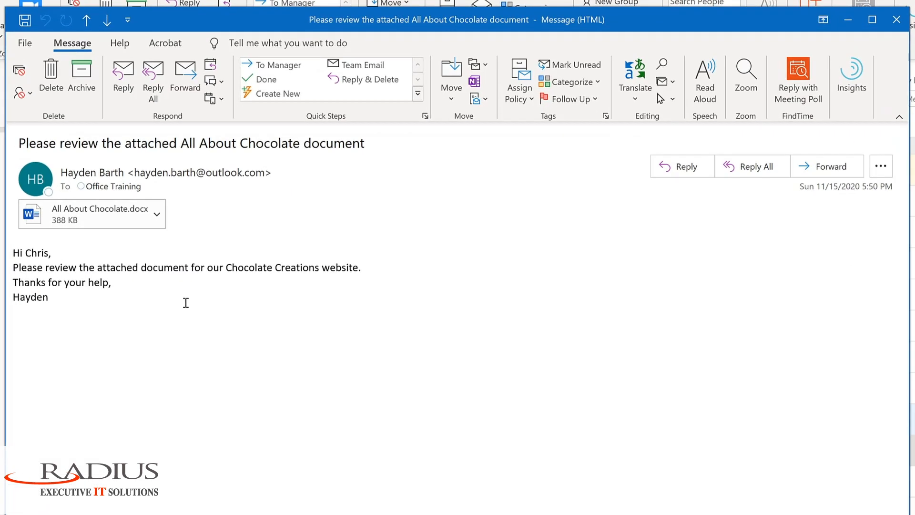
- Have the message read aloud, pause it, restart the reading from a word in the second line, and pause again
left_click(704, 81)
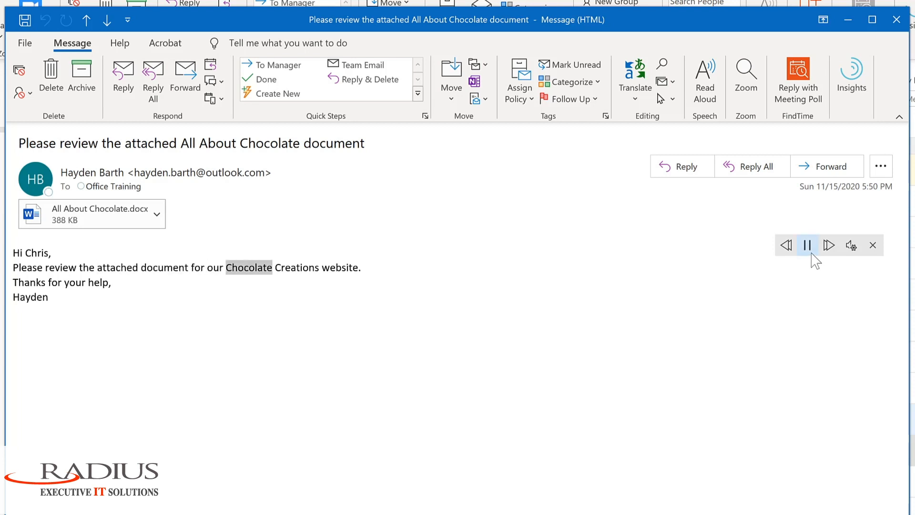
left_click(808, 246)
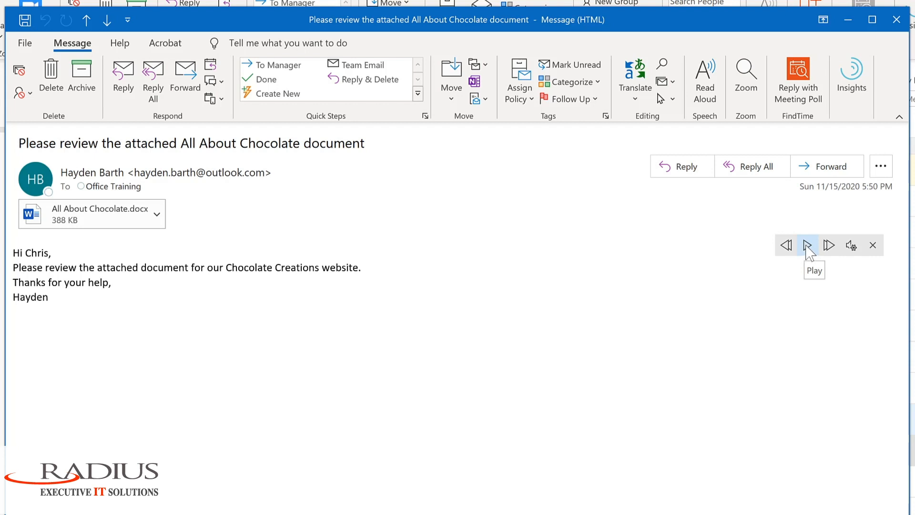
double_click(159, 267)
left_click(807, 246)
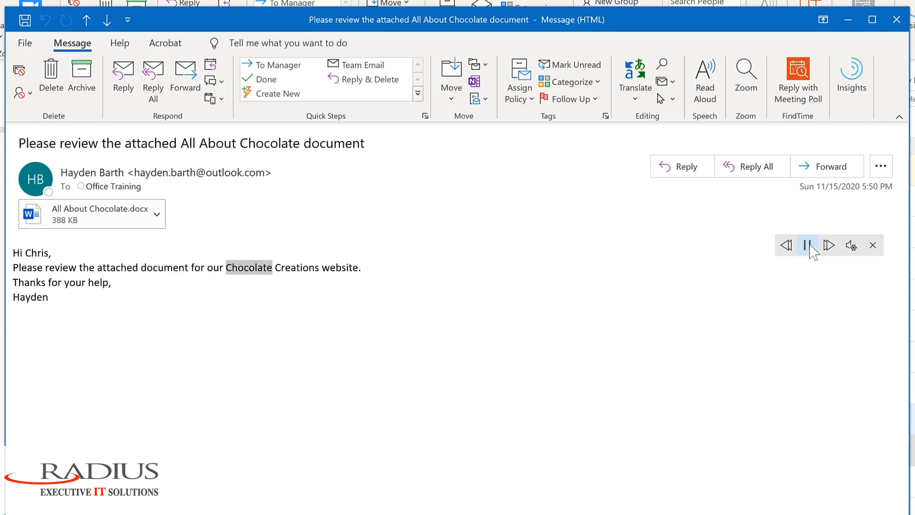
left_click(810, 245)
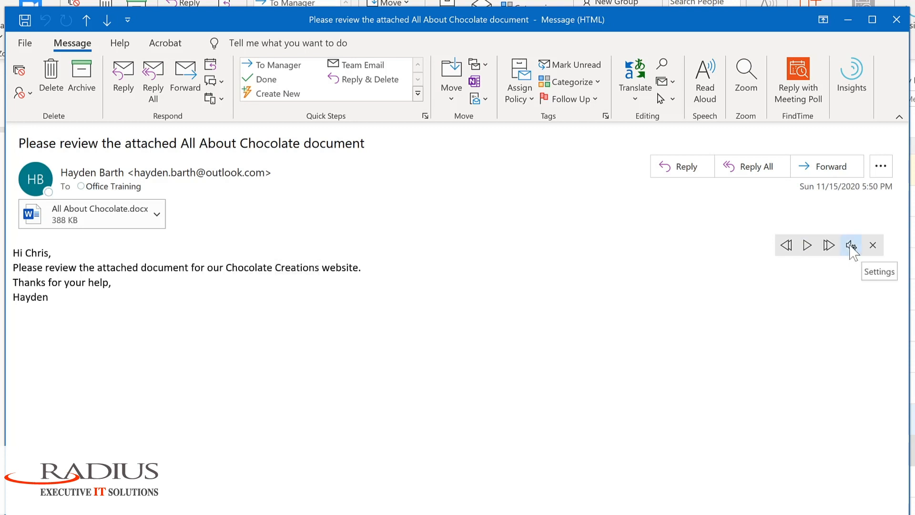
- Increase the Read Aloud reading speed slightly, choose the Microsoft Mark voice, and play the message with these settings
left_click(850, 245)
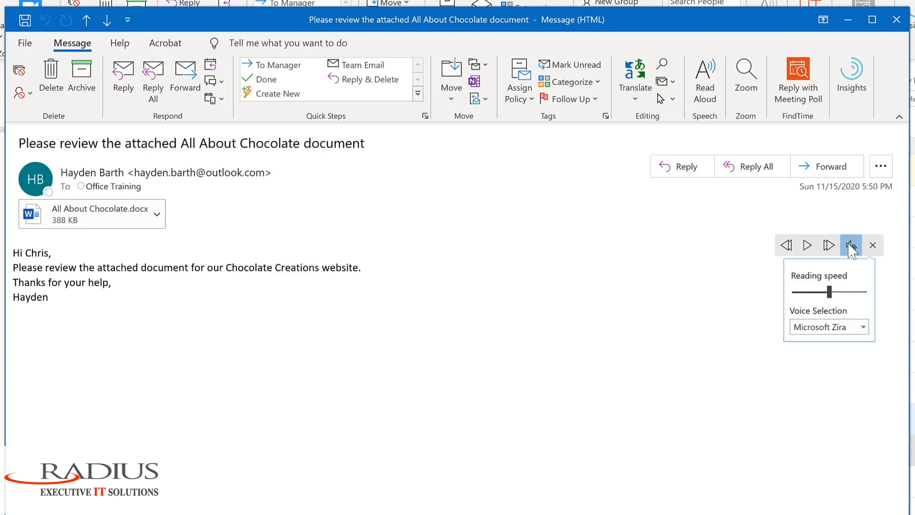
left_click_drag(831, 293, 840, 292)
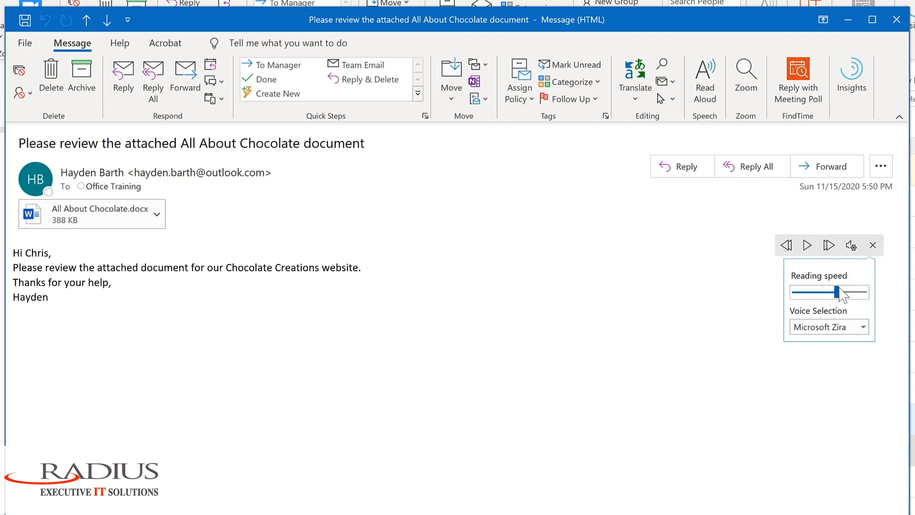
left_click(864, 328)
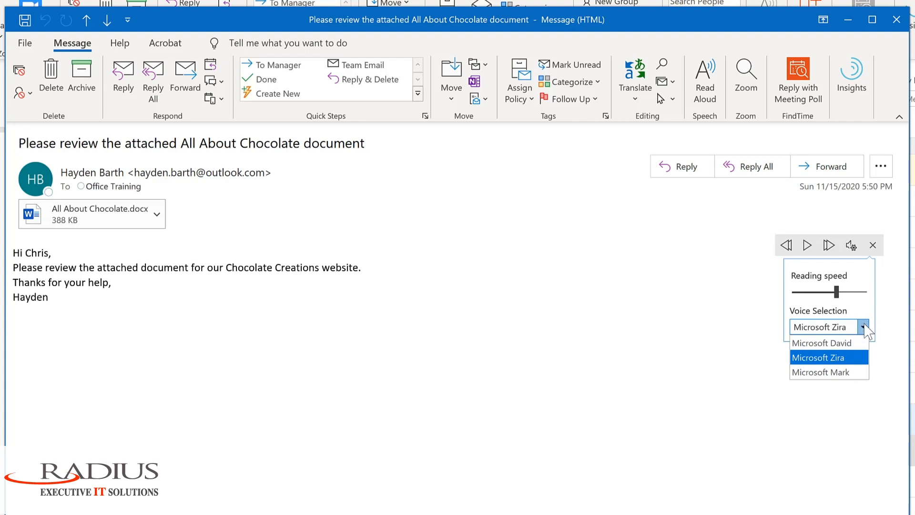
left_click(854, 373)
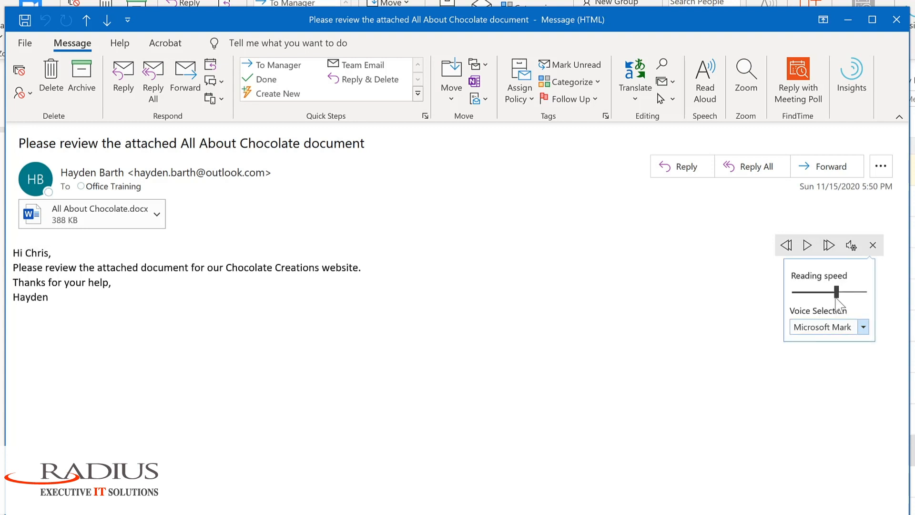
left_click(808, 246)
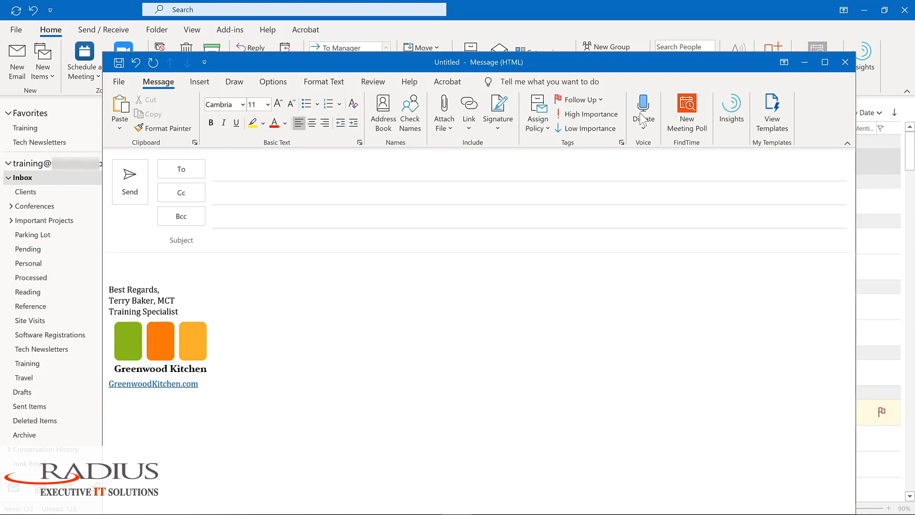
- Start Dictate in the new blank message and dictate into its subject and body
left_click(644, 121)
left_click(242, 233)
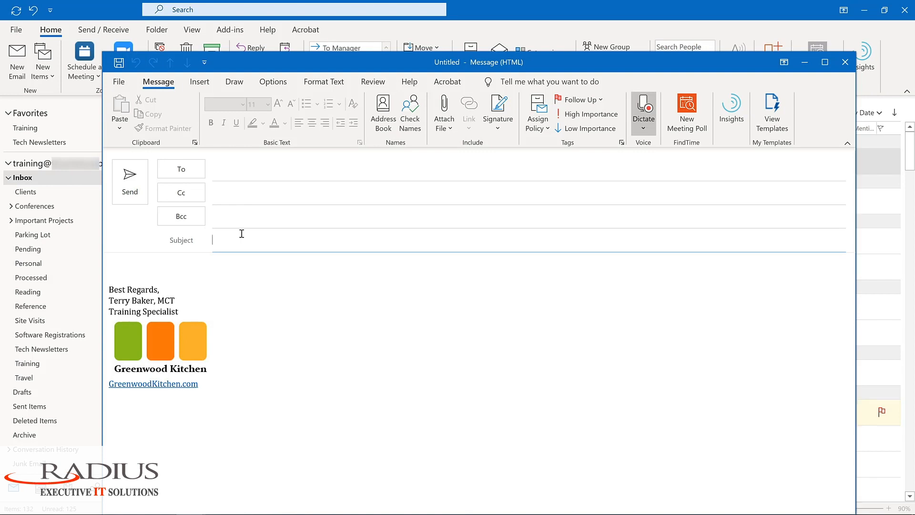
left_click(187, 270)
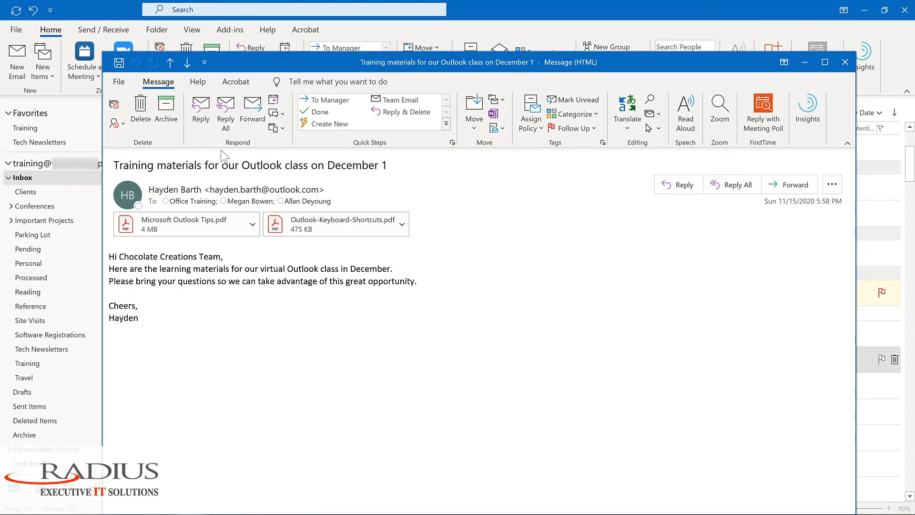
- Reply to all on the December 1 training materials message with a thank-you note, and delay delivery until 11/30/2020 at 7:00 AM
left_click(227, 115)
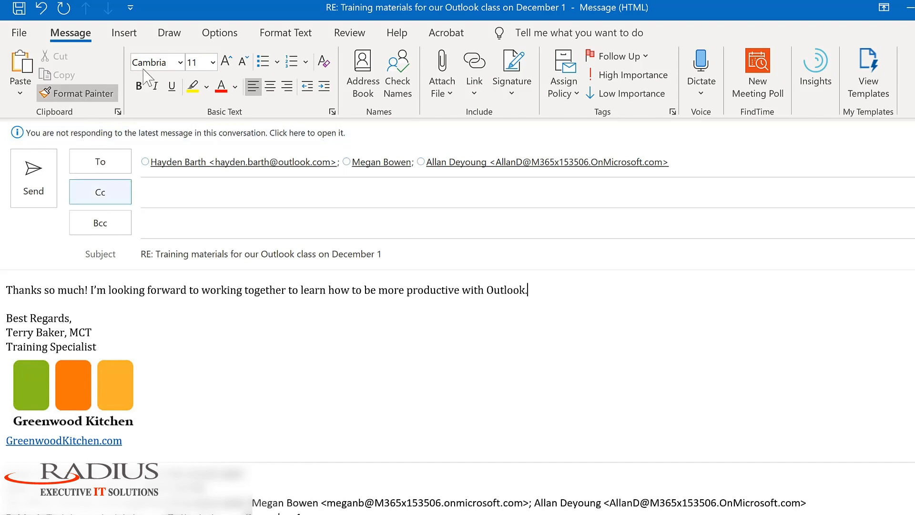
left_click(227, 38)
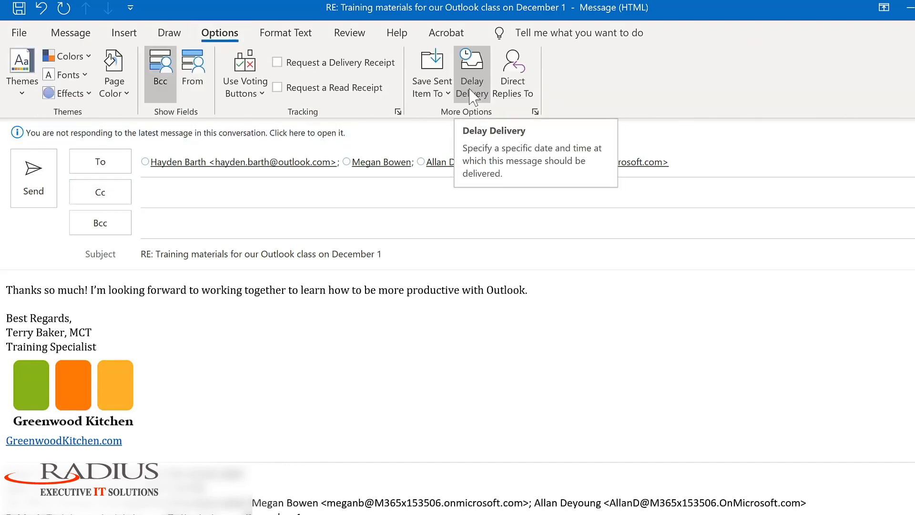
left_click(472, 91)
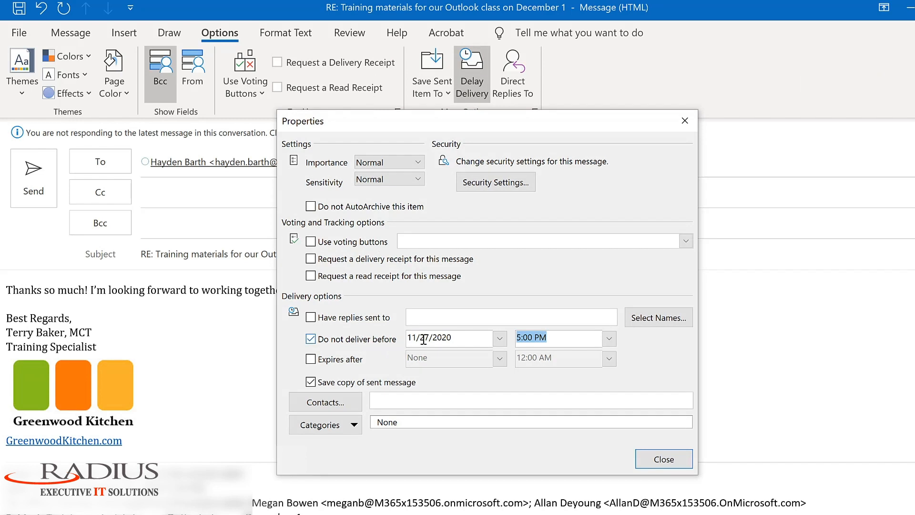
left_click(500, 339)
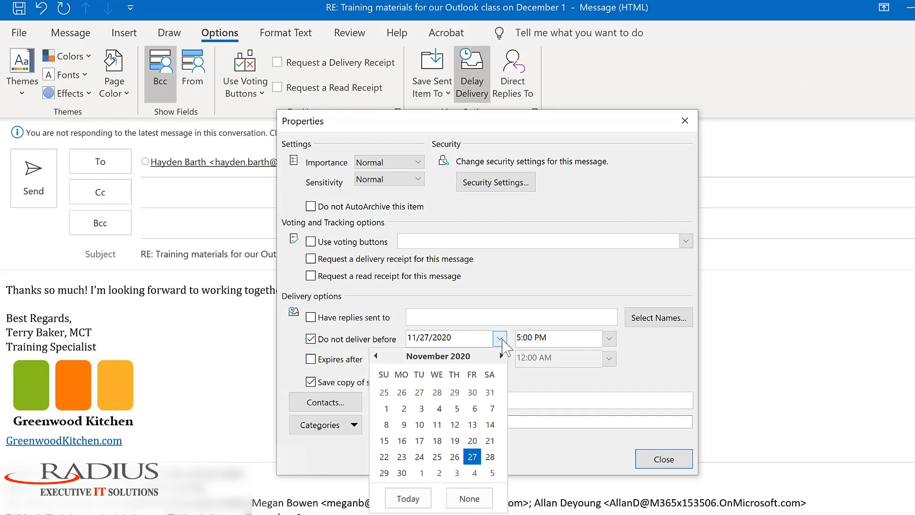
left_click(402, 473)
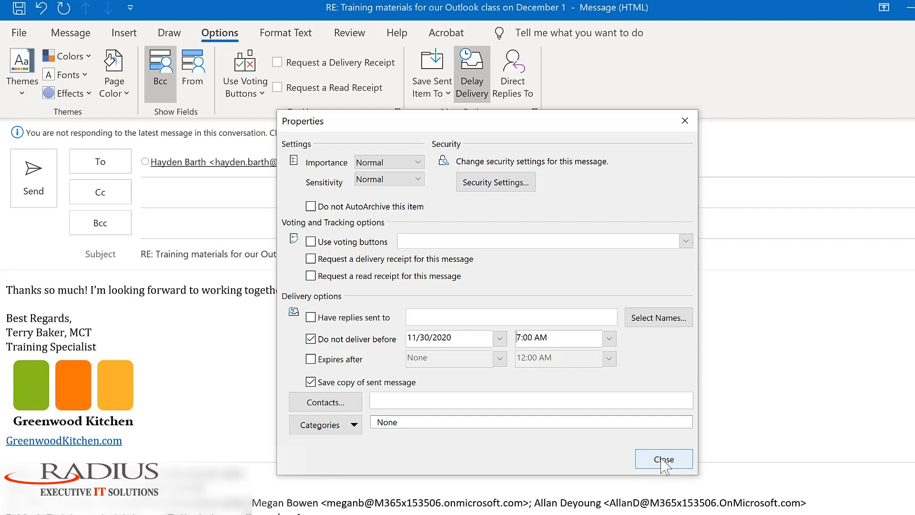
left_click(667, 462)
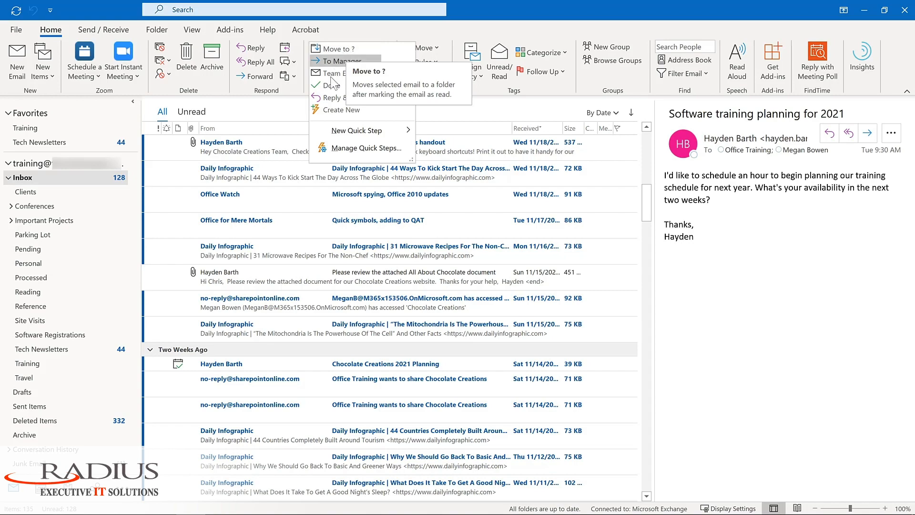
- Create a new quick step named Tech Newsletters that moves messages to the Tech Newsletters folder
left_click(322, 110)
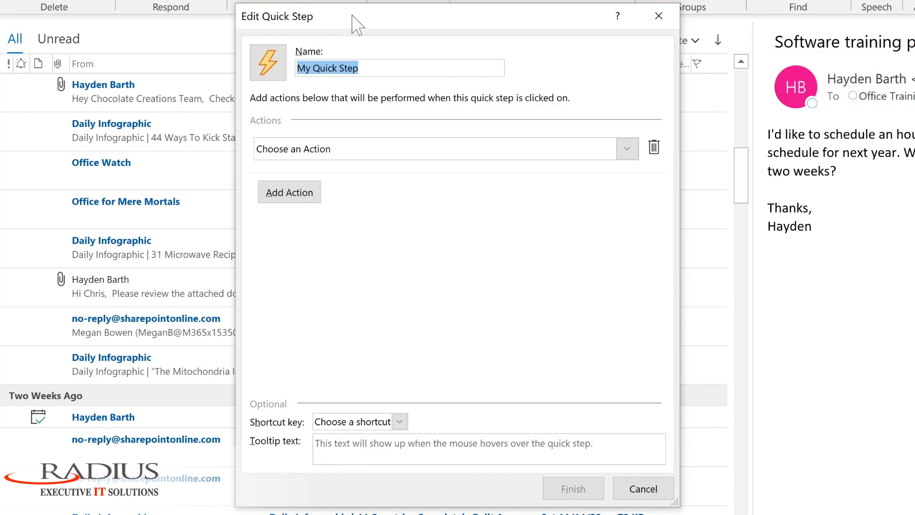
type("Tech Newsletters")
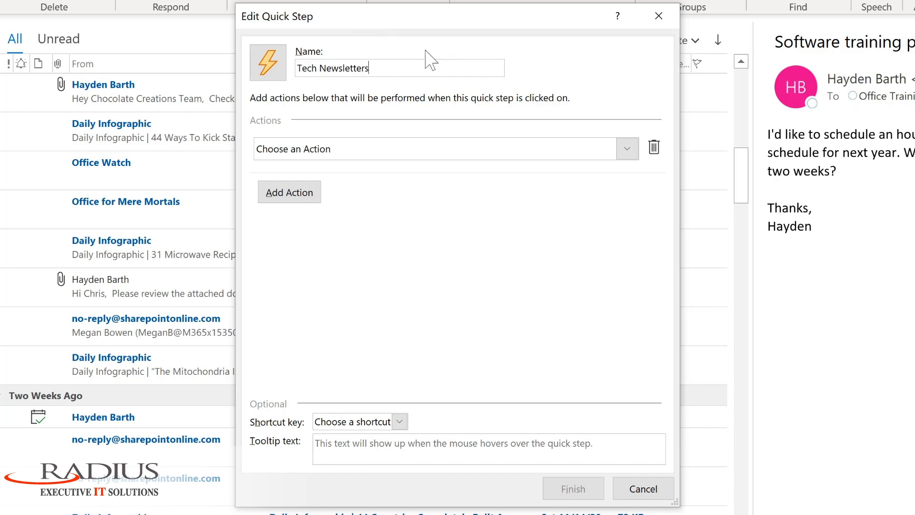
left_click(627, 150)
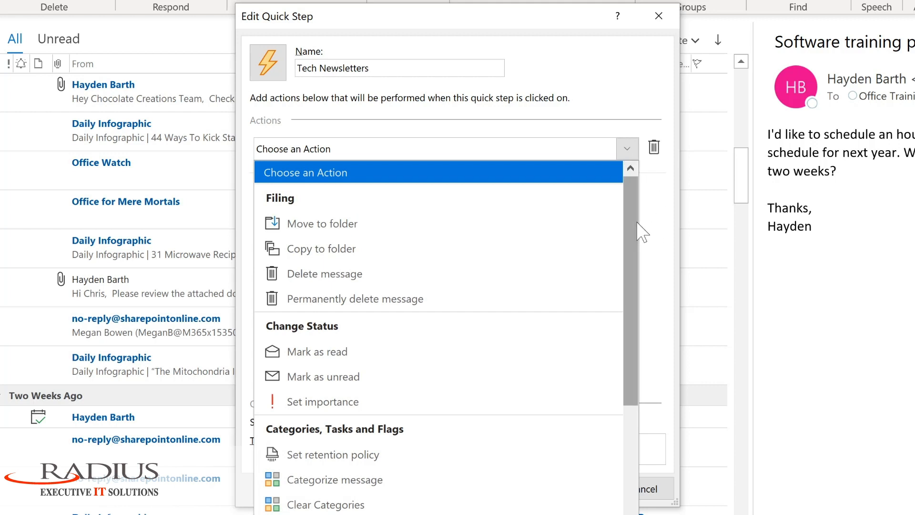
left_click_drag(632, 226, 630, 365)
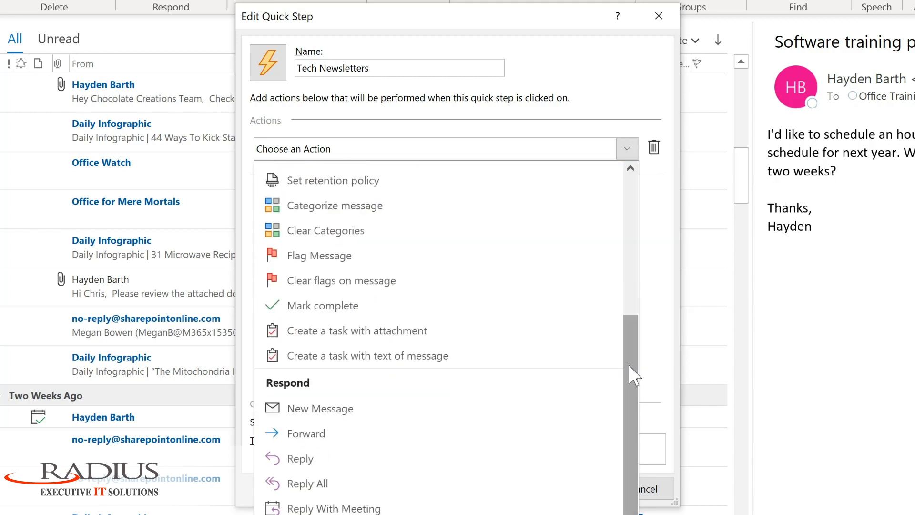
left_click_drag(628, 364, 621, 450)
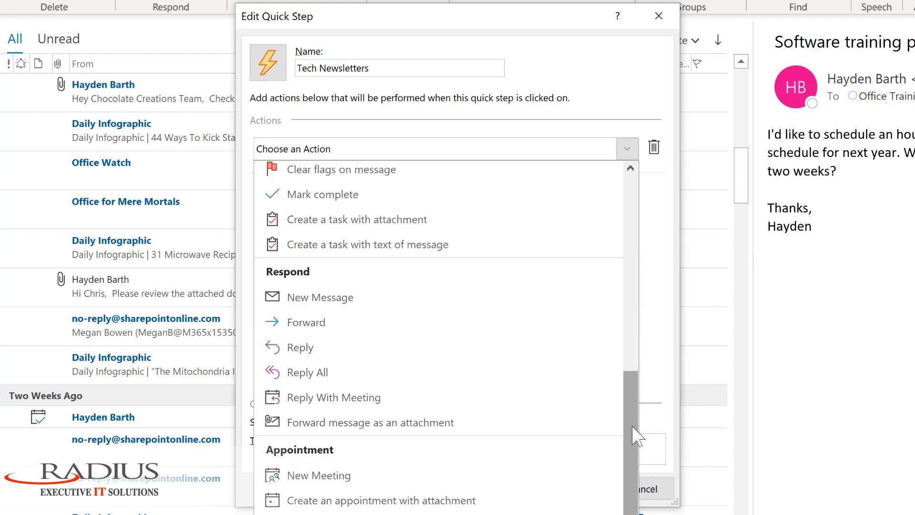
scroll(637, 429, "up", 10)
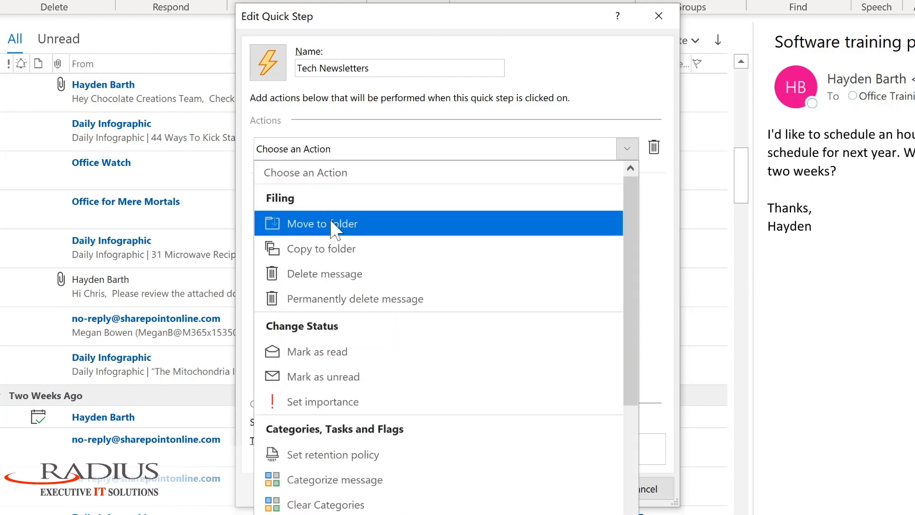
left_click(340, 230)
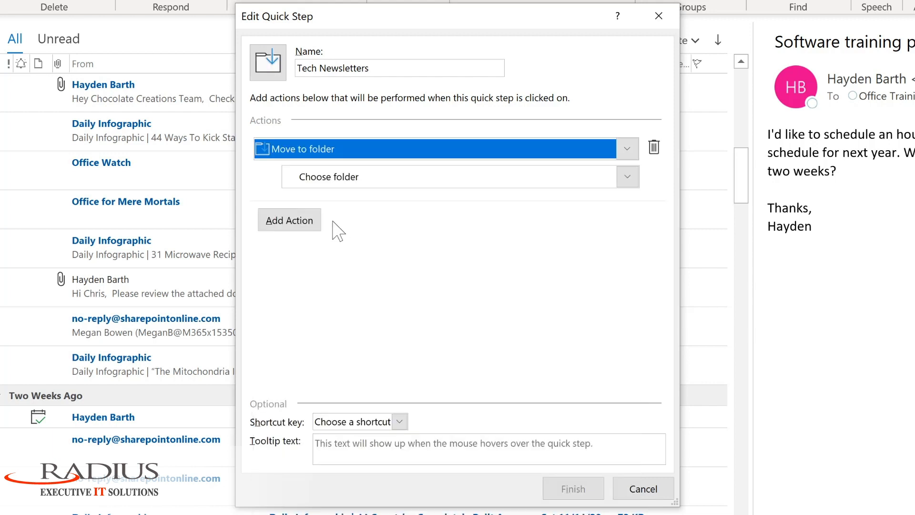
left_click(627, 178)
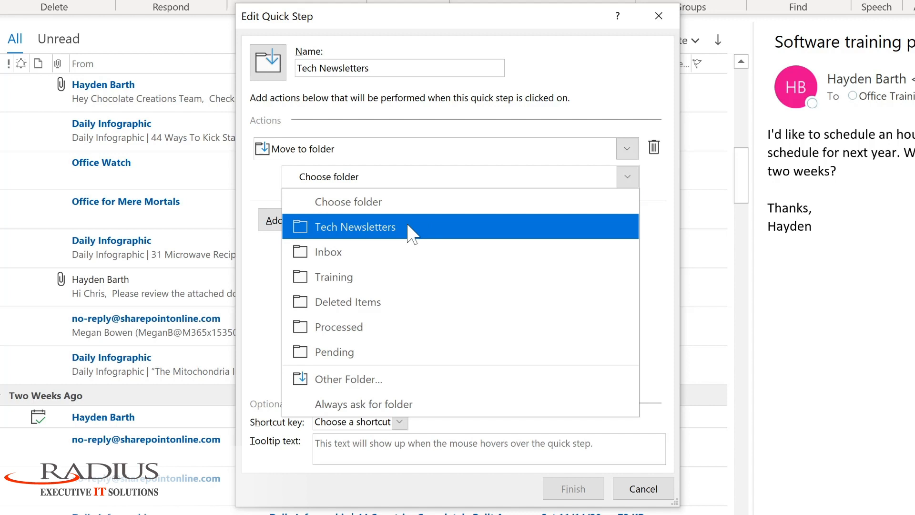
left_click(410, 227)
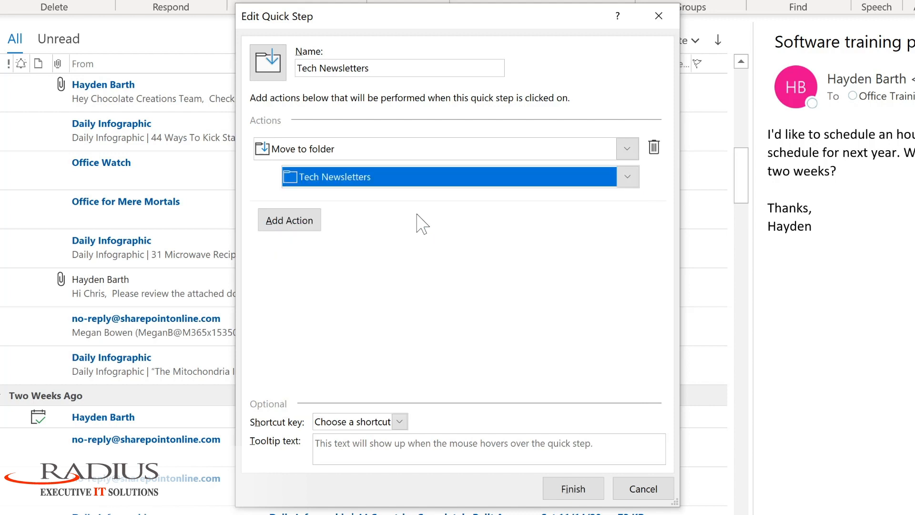
- Add a Mark as read action, the shortcut CTRL+SHIFT+1 and the tooltip "Move to Tech Newsletter folder", and save the quick step
left_click(288, 224)
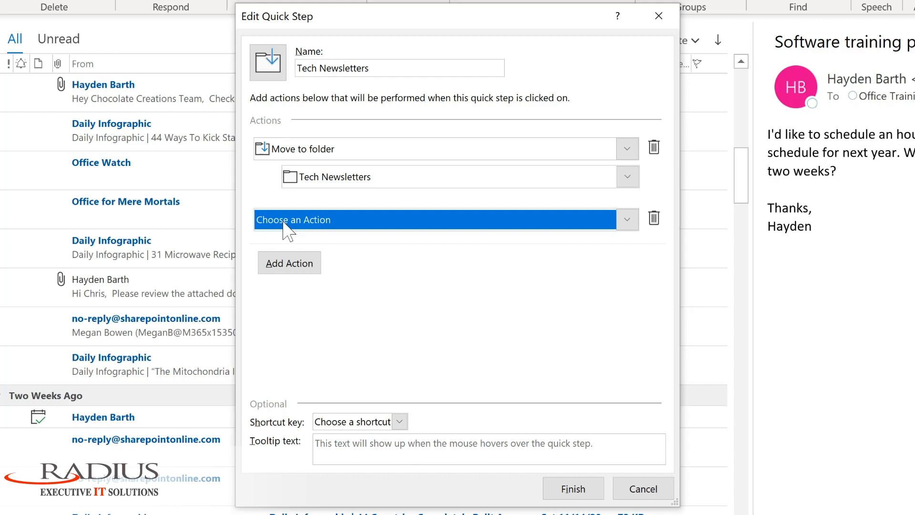
left_click(318, 219)
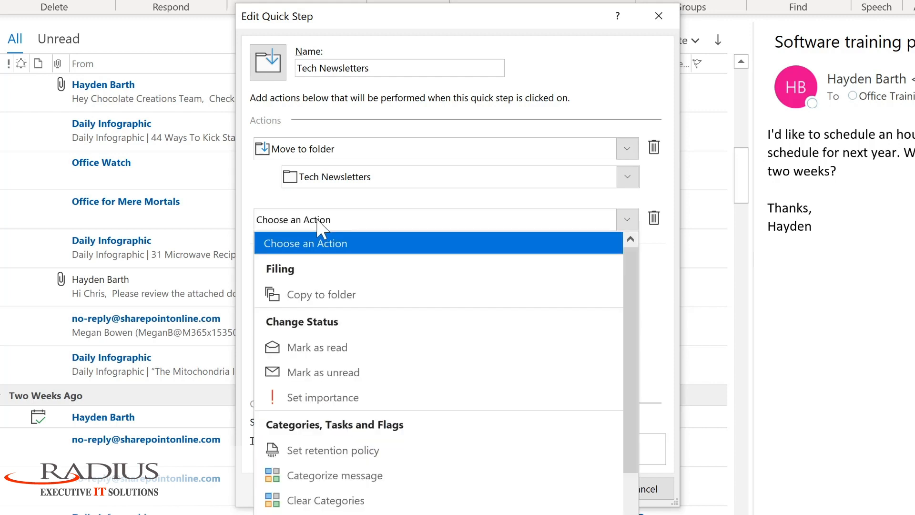
left_click(315, 345)
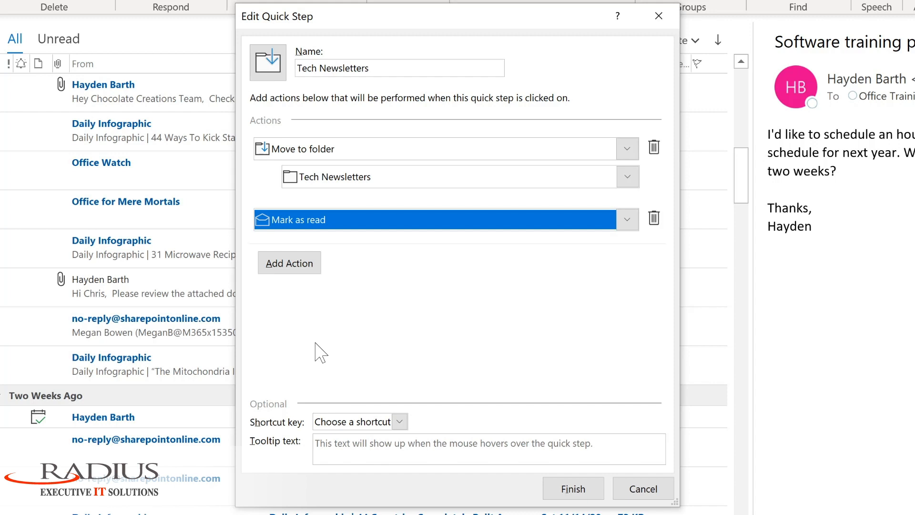
left_click(399, 422)
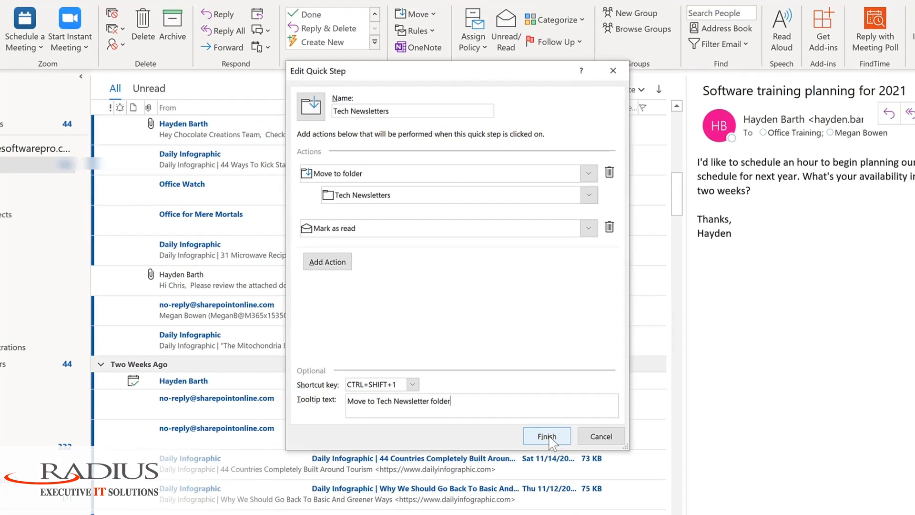
left_click(548, 437)
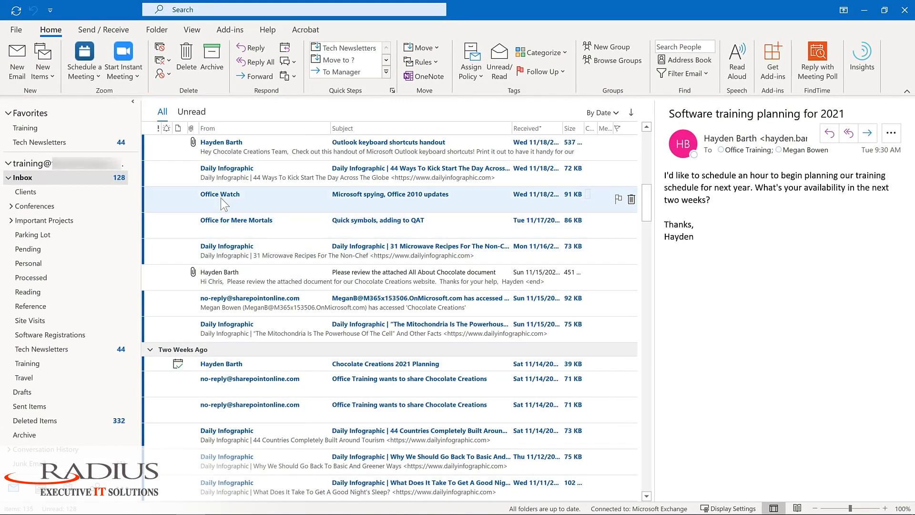
- File the "Microsoft spying, Office 2010 updates" and "Quick symbols, adding to QAT" messages with the Tech Newsletters quick step
left_click(221, 198)
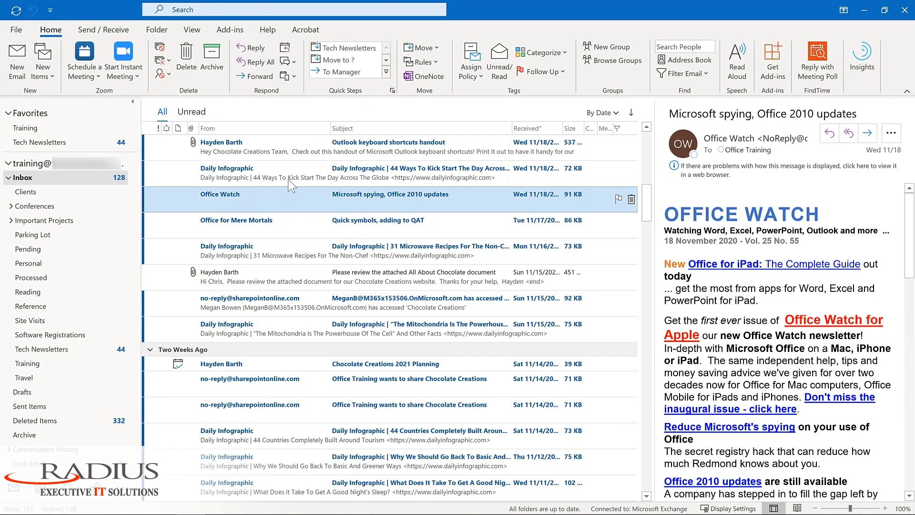
left_click(362, 48)
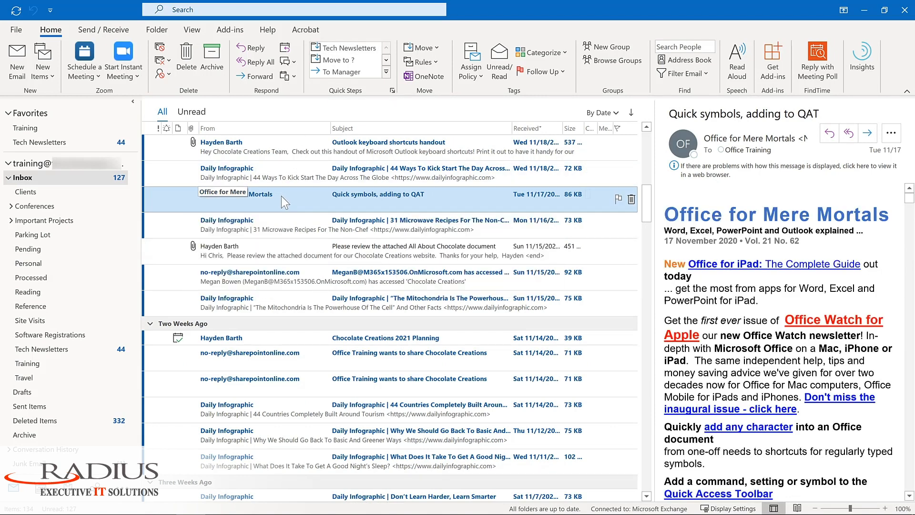
key("ctrl+shift+1")
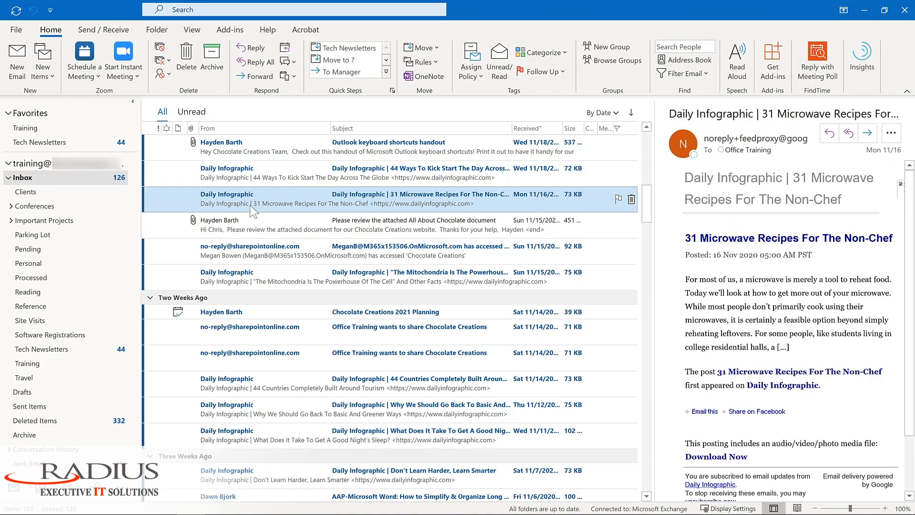
- Check the filed messages in the Tech Newsletters folder and open the quick steps manager
left_click(79, 352)
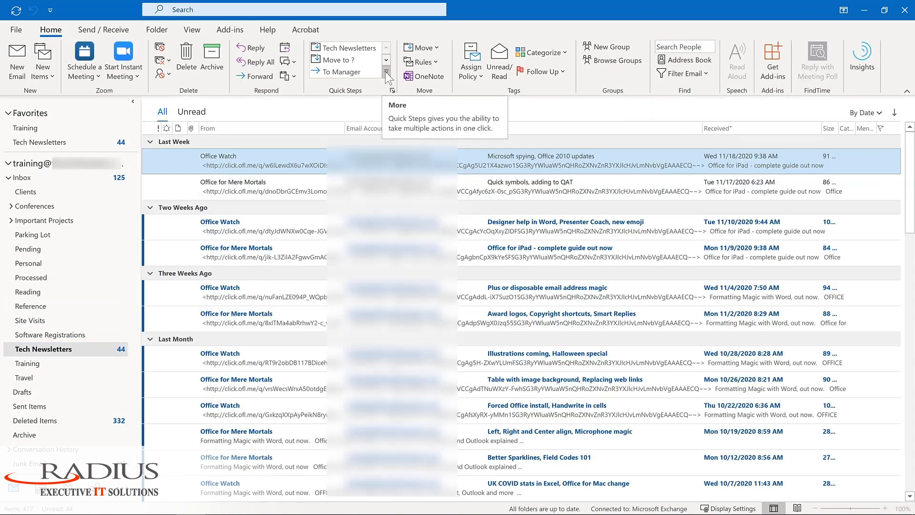
left_click(386, 71)
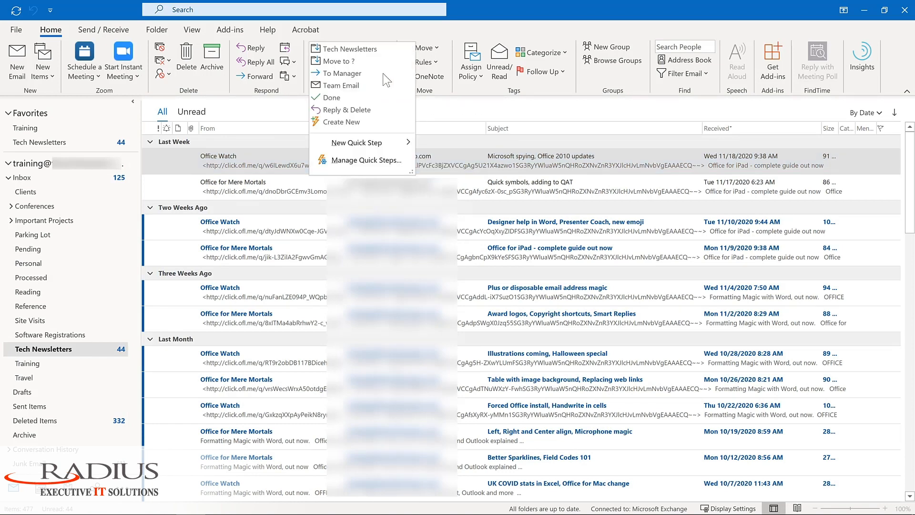
left_click(352, 161)
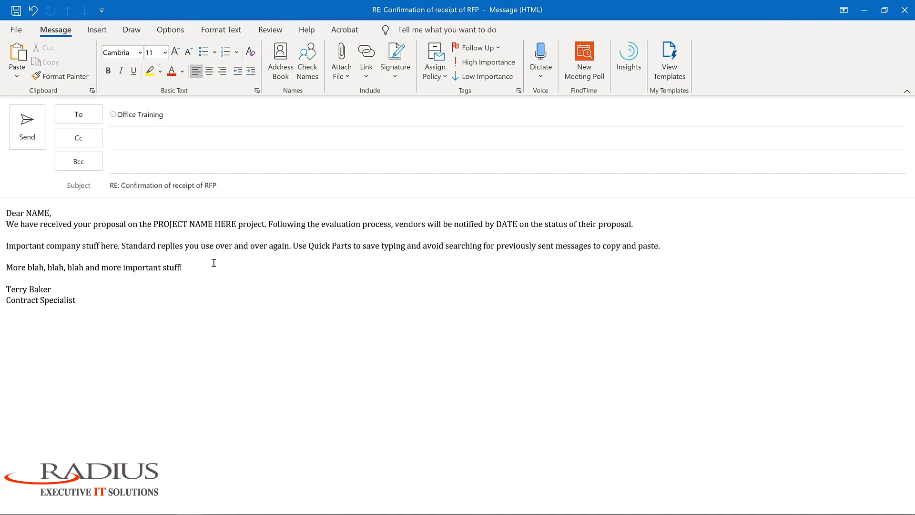
- Start saving the entire RFP confirmation message body to the Quick Part gallery under the name "Proposal response"
key("ctrl+a")
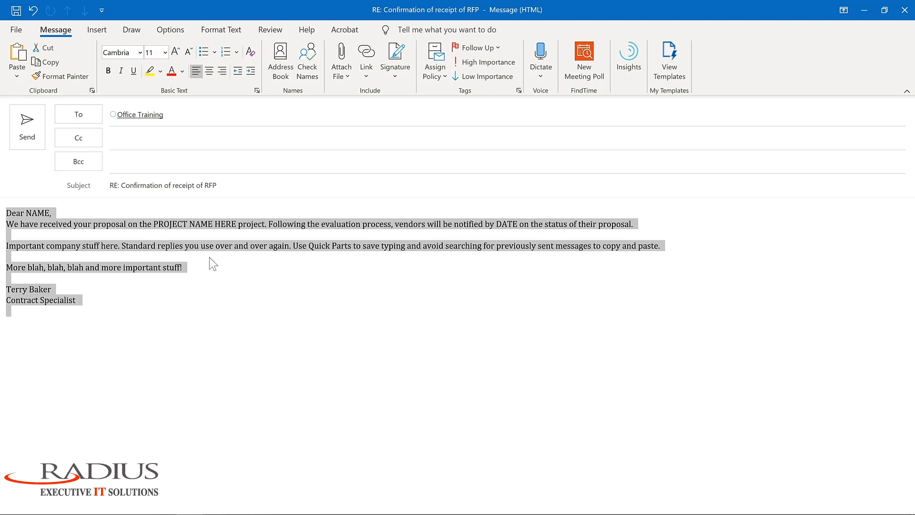
left_click(88, 30)
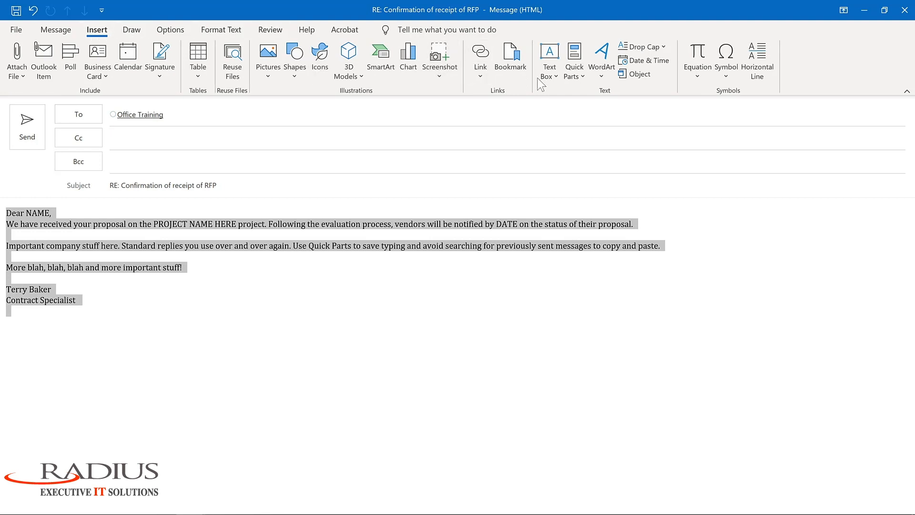
left_click(582, 80)
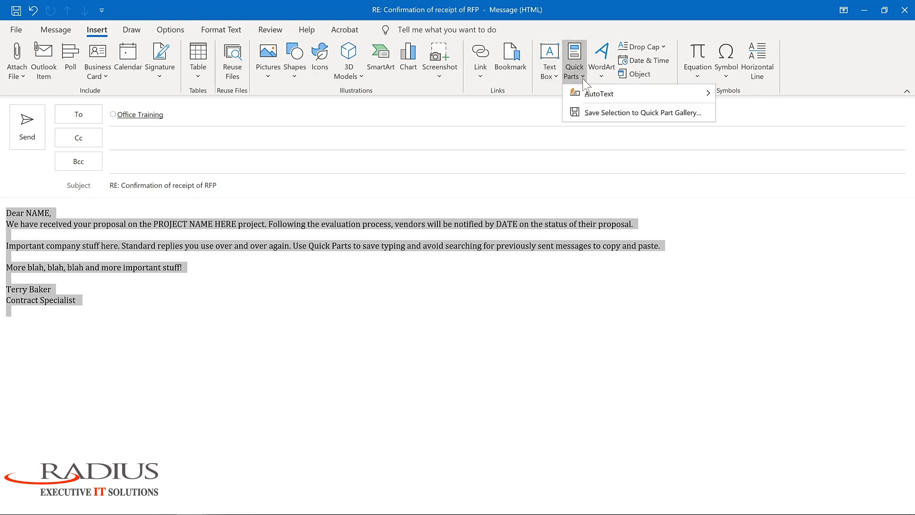
left_click(597, 113)
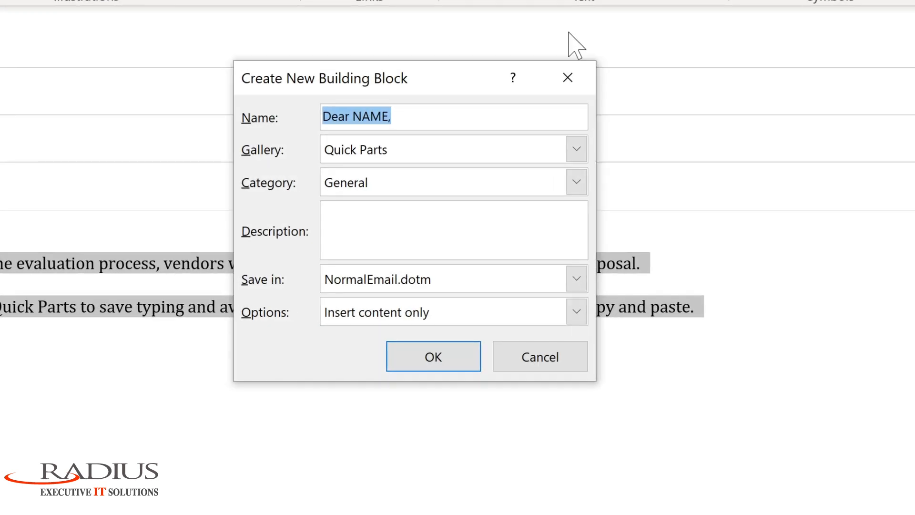
type("Proposal response")
- Assign the building block to a new category named Proposals
left_click(577, 182)
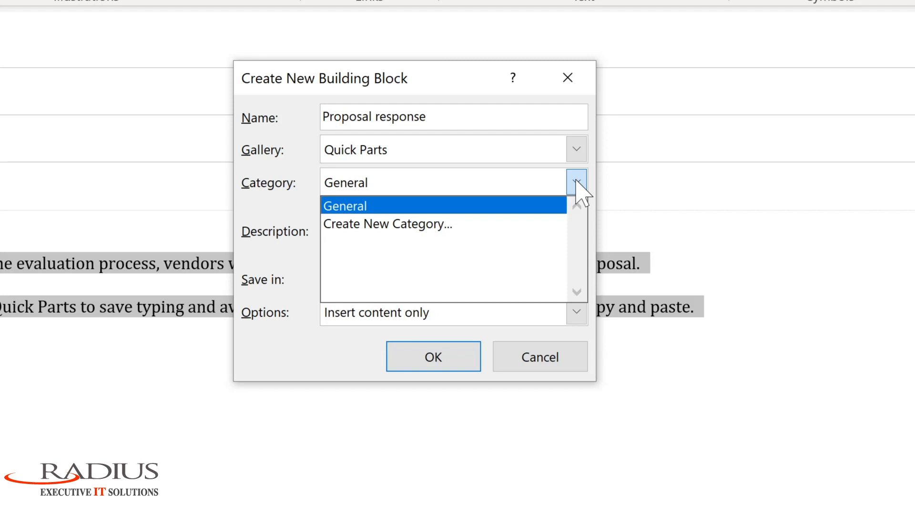
left_click(388, 224)
type("Pro")
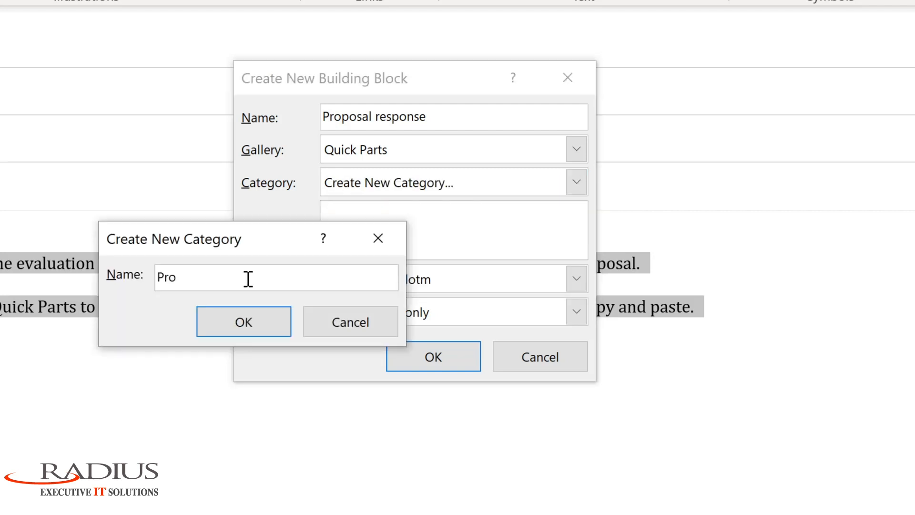
type("posals")
key("Return")
- Describe the building block as "Response to project proposals", keep the Insert content only option, and save it
left_click(359, 212)
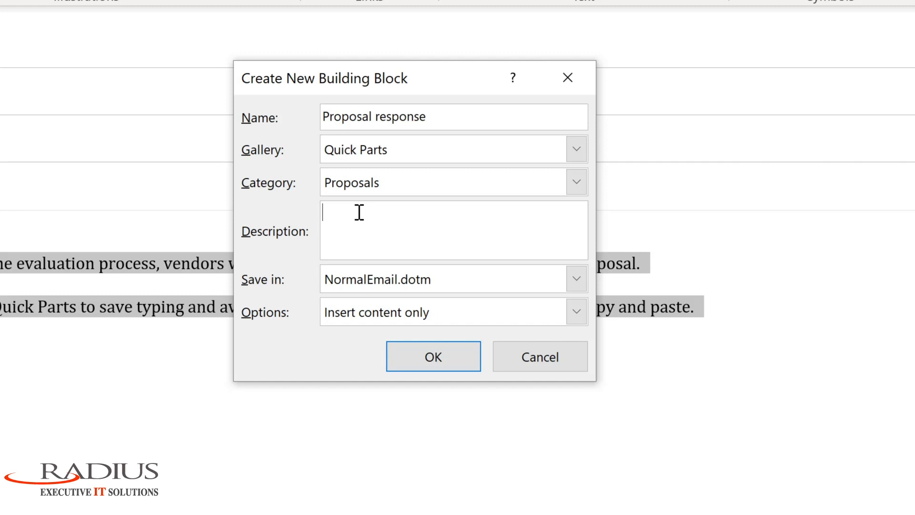
type("Response to project proposals")
left_click(577, 312)
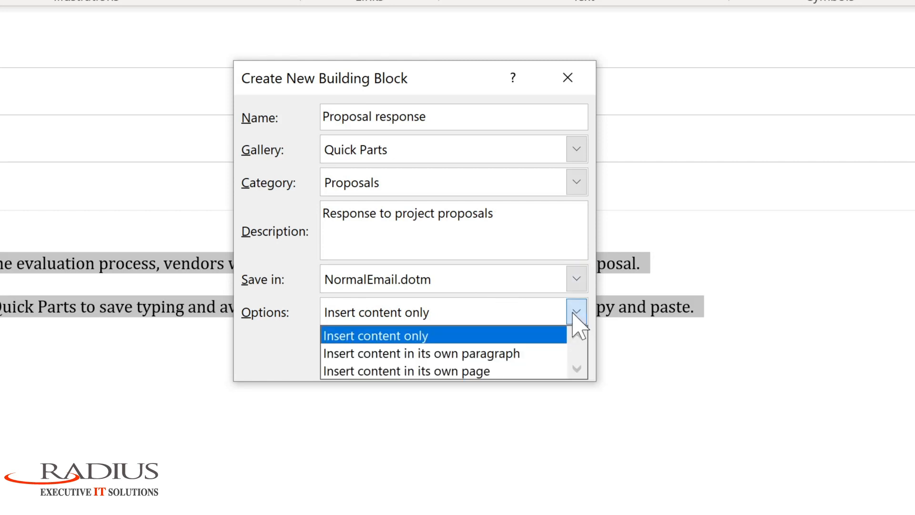
left_click(575, 313)
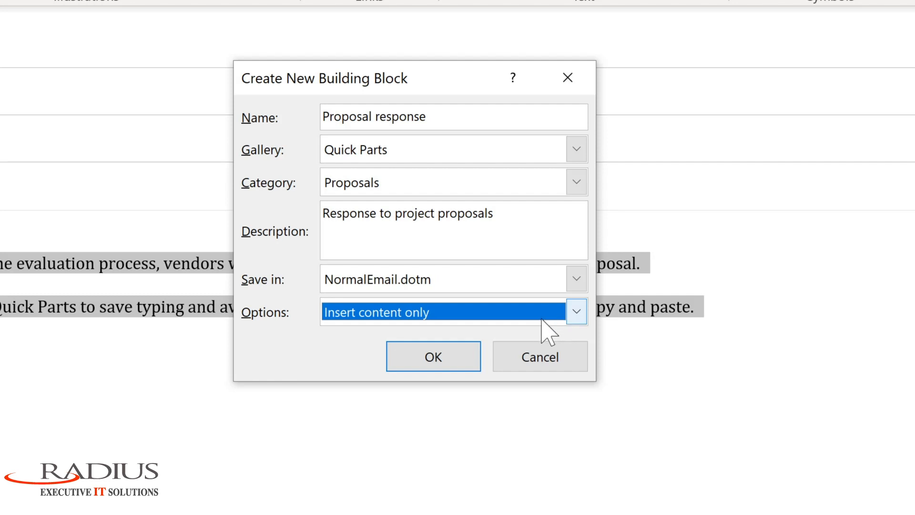
left_click(433, 357)
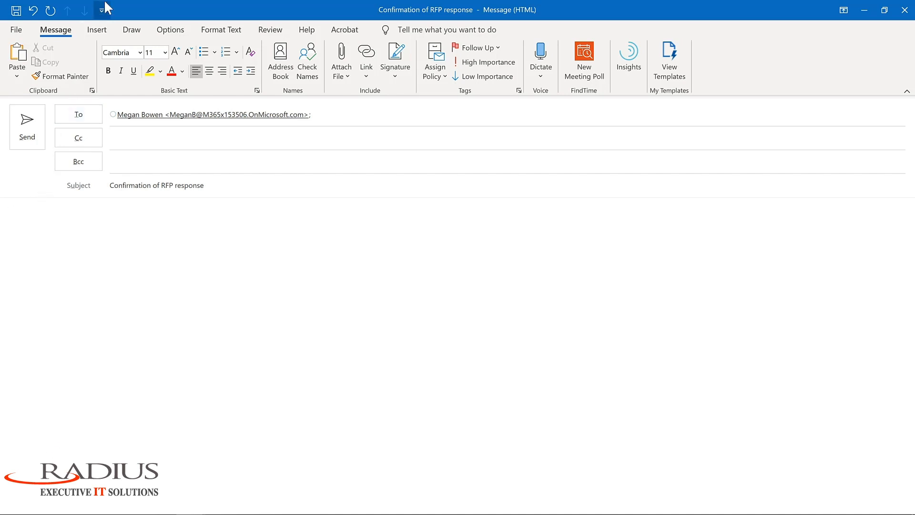
- Insert the Proposal response quick part into the body of the "Confirmation of RFP response" message
left_click(98, 31)
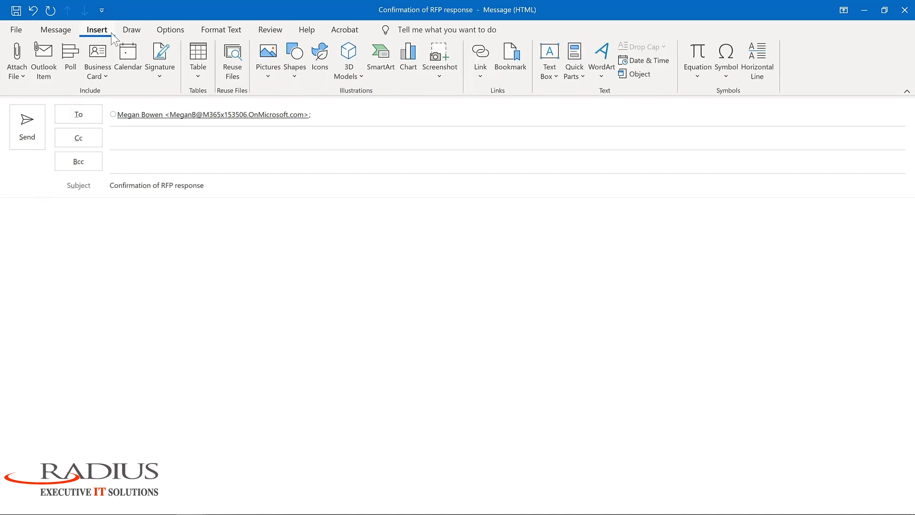
left_click(572, 79)
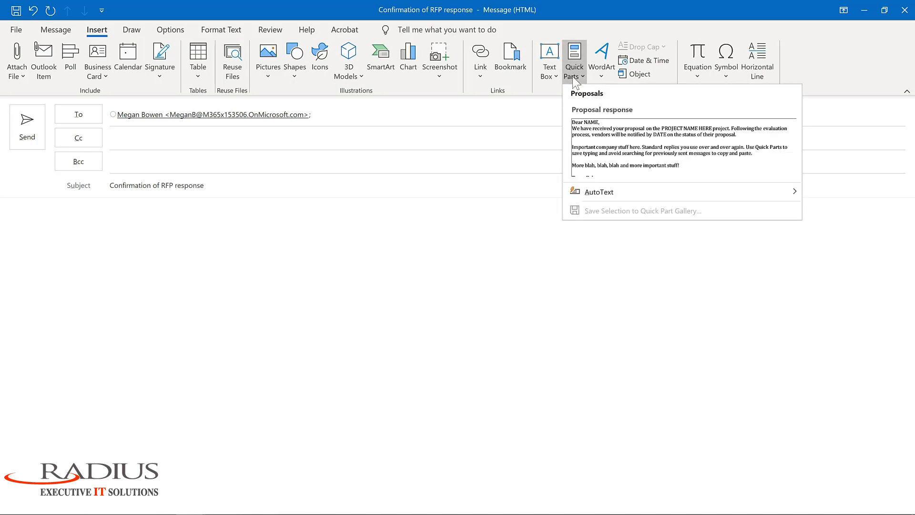
left_click(615, 138)
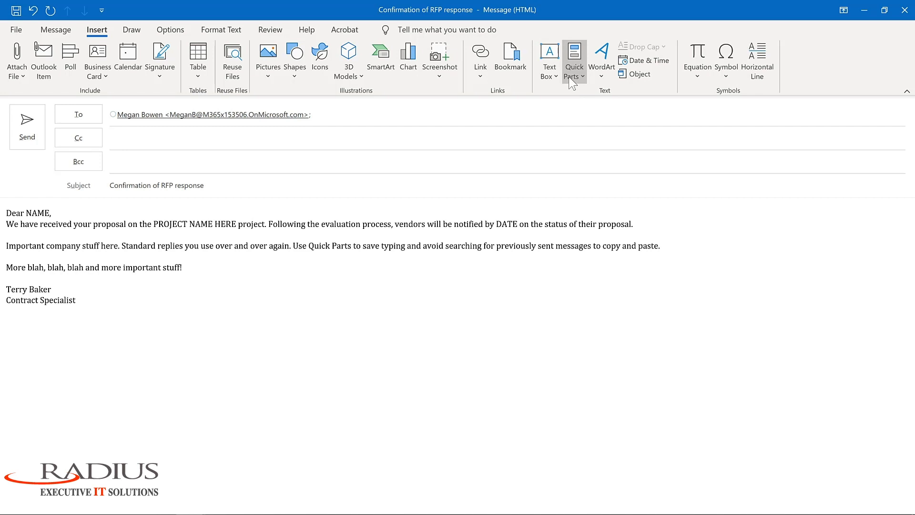
- Open the building block organizer from the Proposal response quick part to manage or delete saved entries
left_click(575, 62)
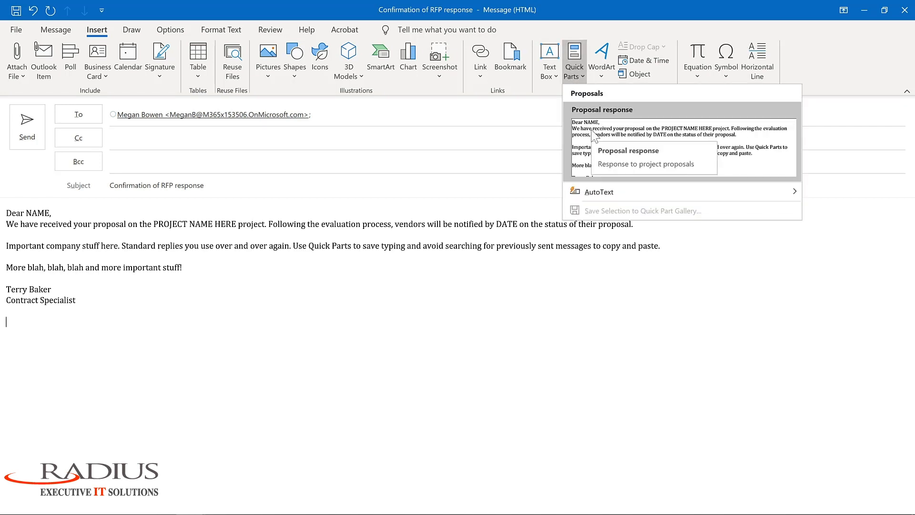
right_click(594, 136)
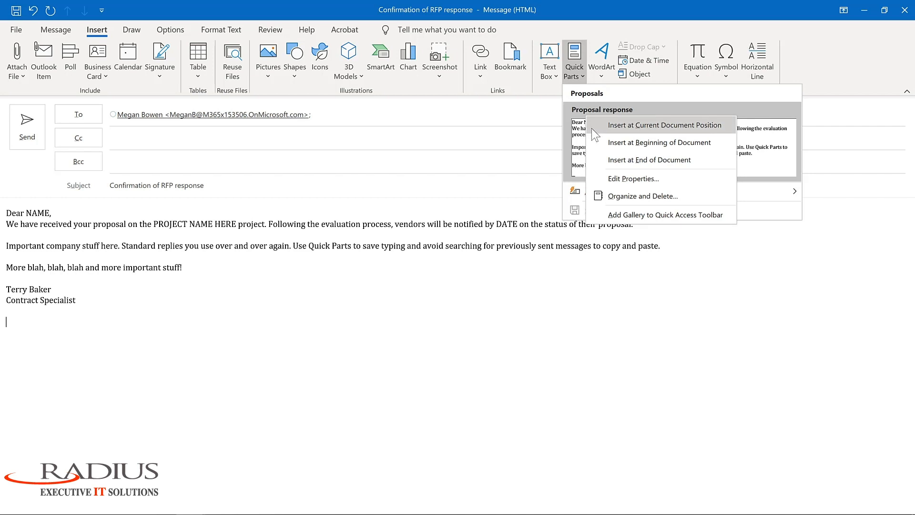
left_click(614, 195)
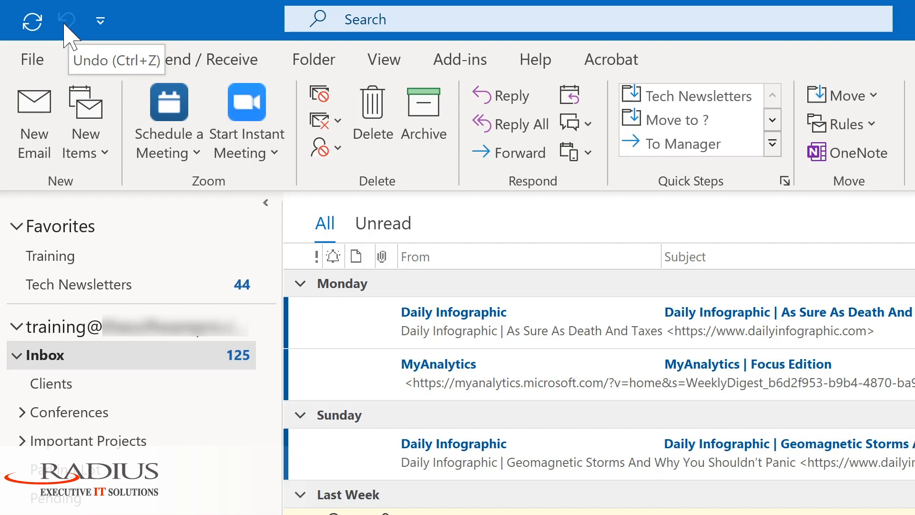
- Add the Reply, Reply All and Forward commands to the main window's Quick Access Toolbar
left_click(101, 21)
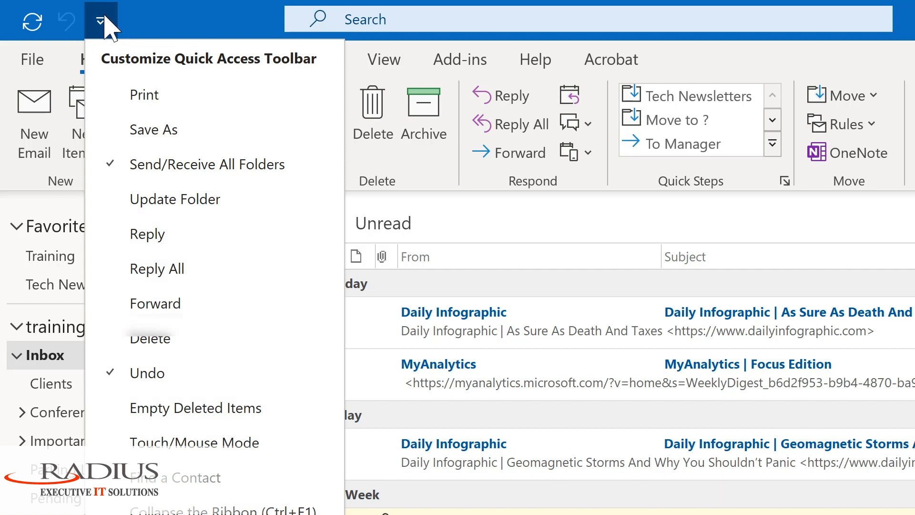
left_click(143, 238)
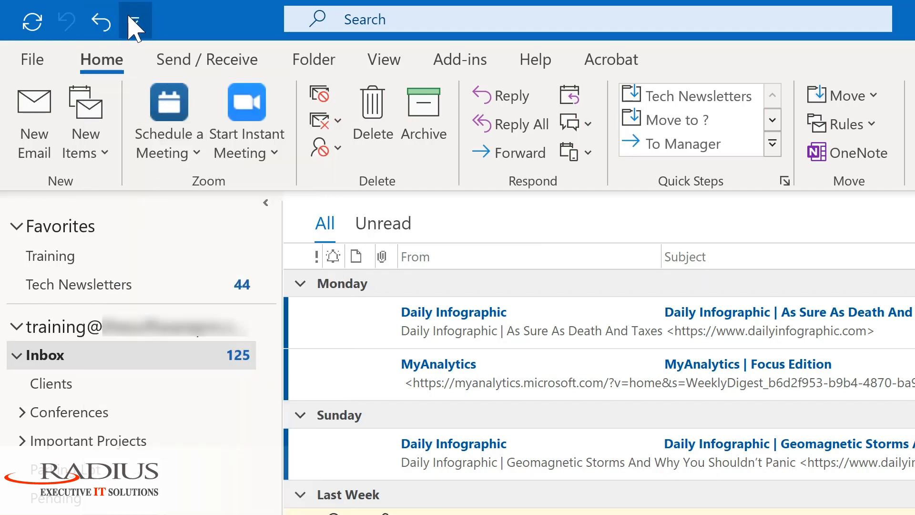
left_click(137, 24)
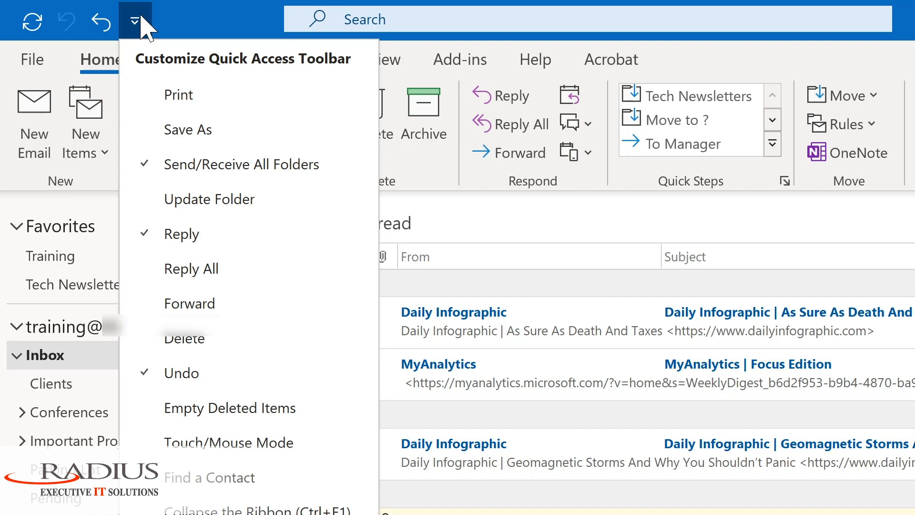
left_click(170, 271)
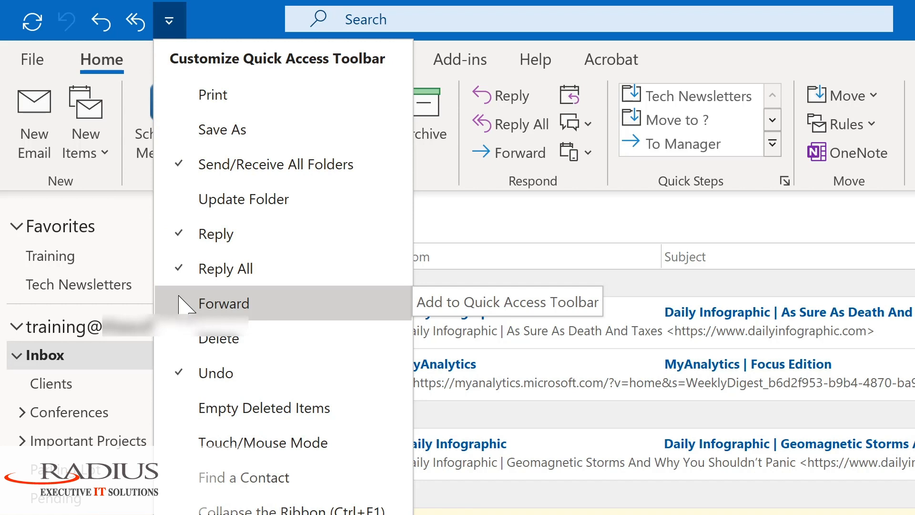
left_click(180, 302)
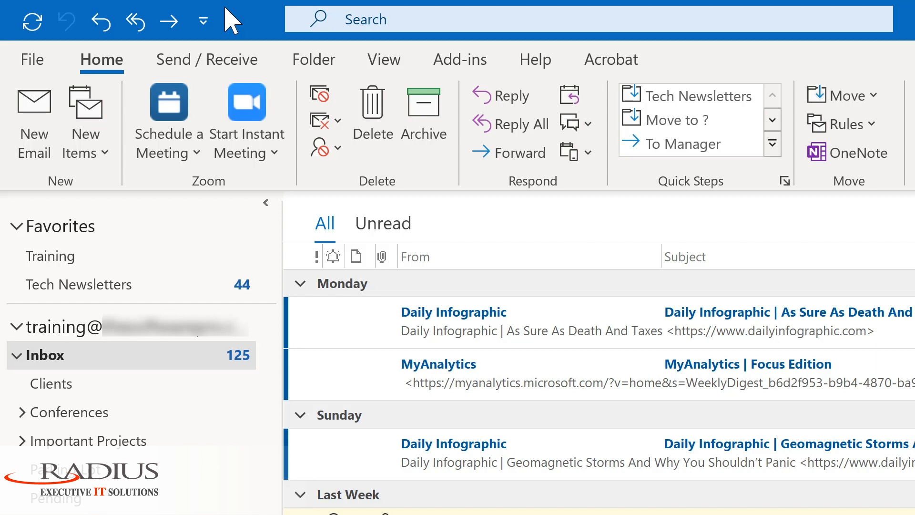
- Start a new email message and add the Quick Parts command to the message window's Quick Access Toolbar
key("ctrl+n")
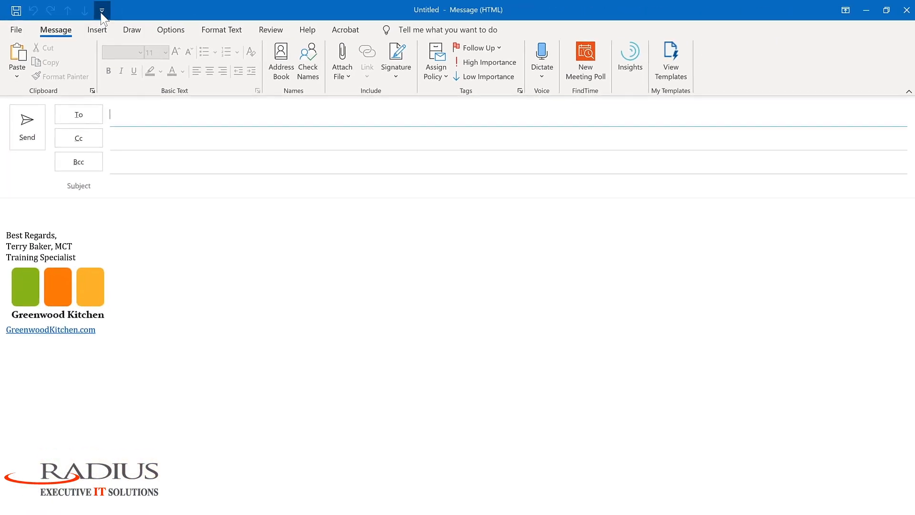
left_click(102, 10)
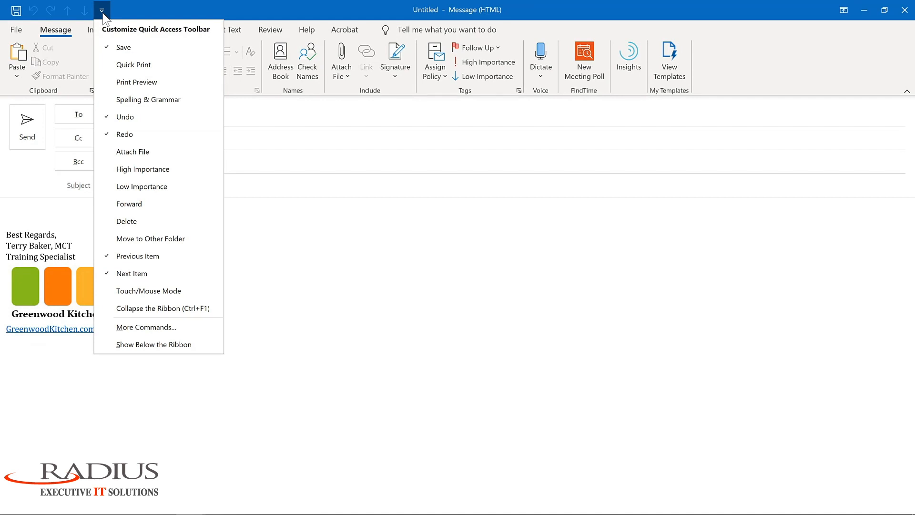
left_click(101, 11)
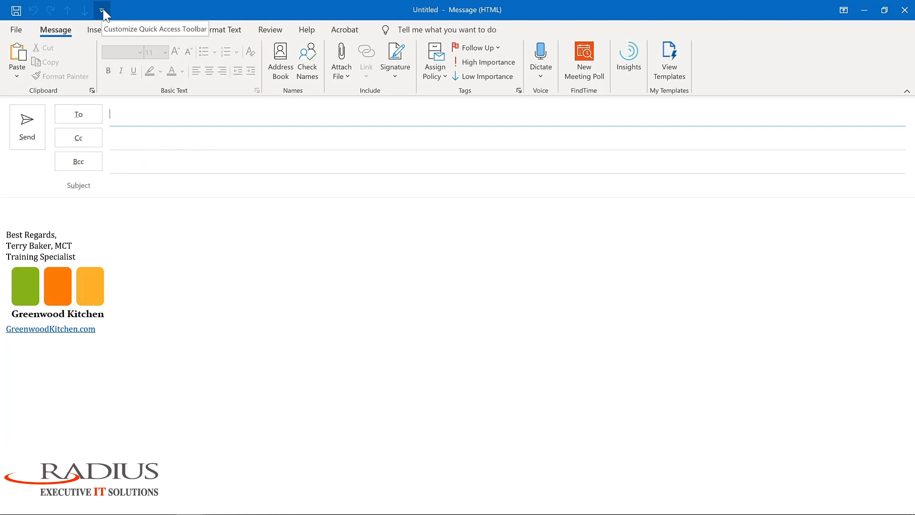
left_click(35, 203)
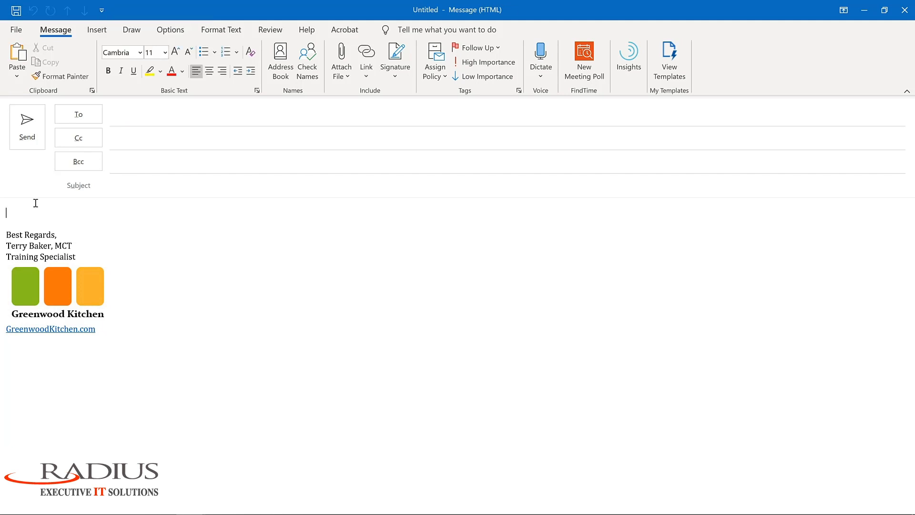
left_click(95, 32)
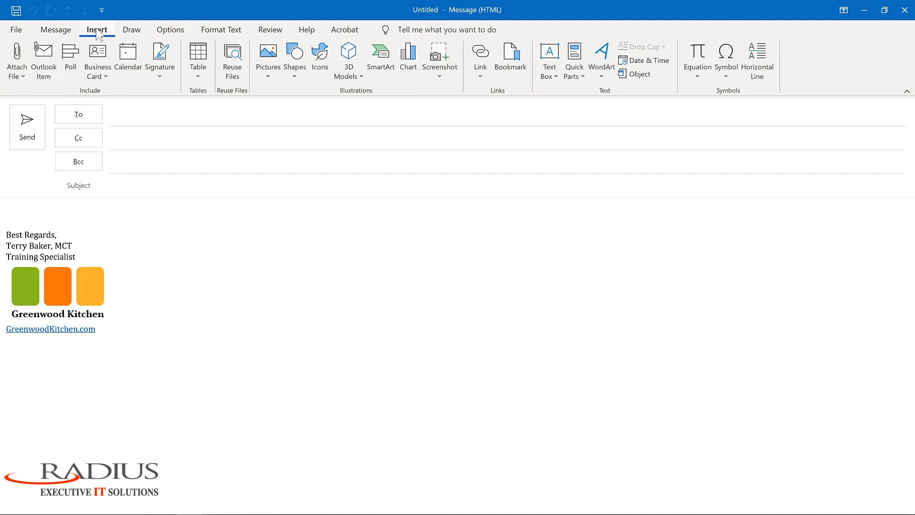
left_click(574, 56)
right_click(573, 56)
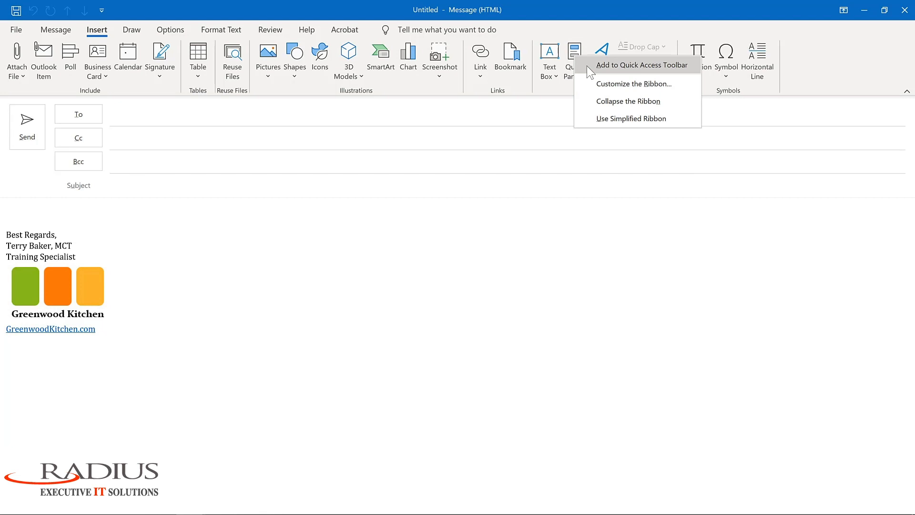
left_click(587, 66)
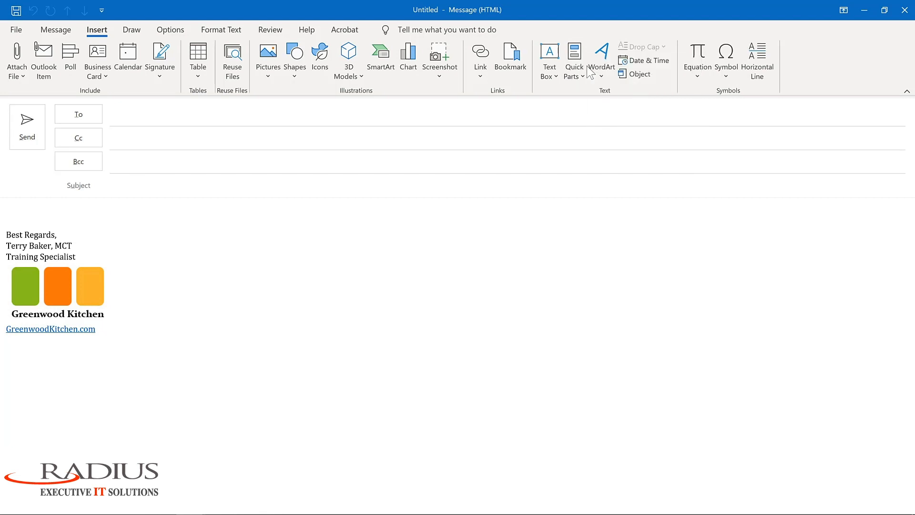
- Add the Delay Delivery command to the message's Quick Access Toolbar and show the toolbar below the ribbon
left_click(168, 31)
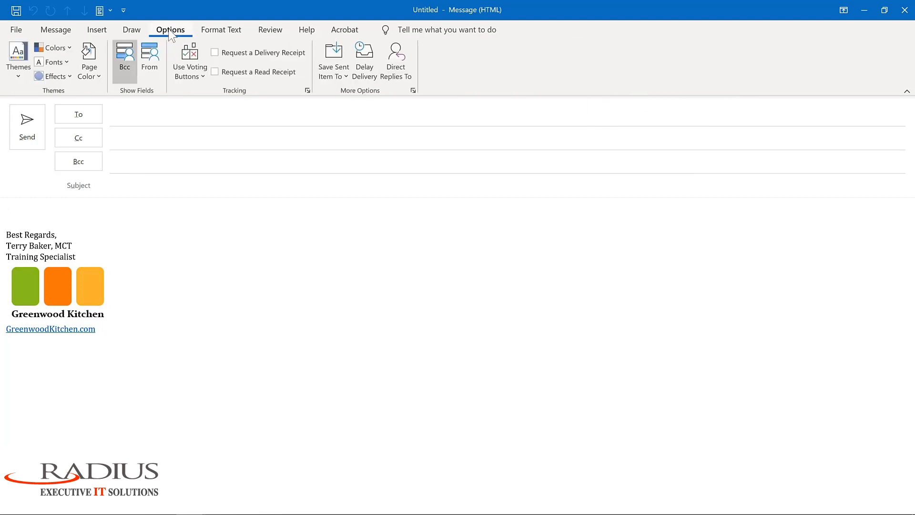
right_click(369, 60)
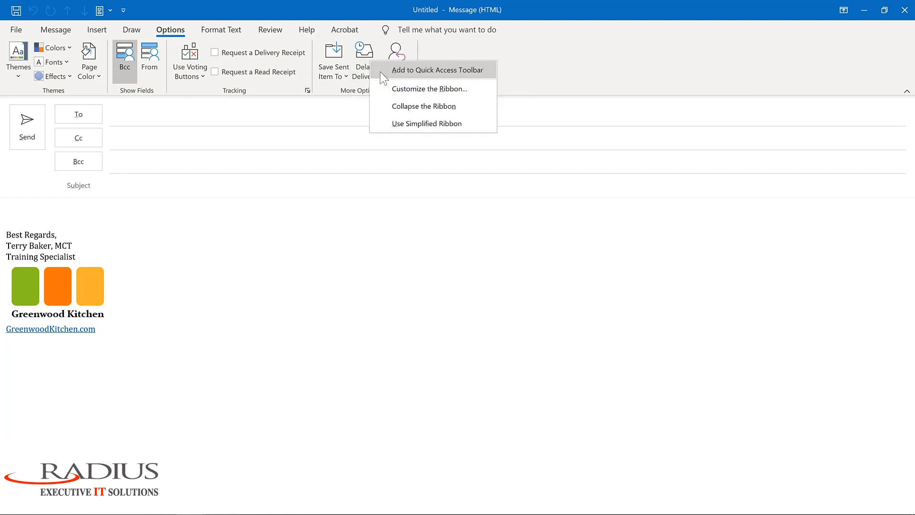
left_click(384, 70)
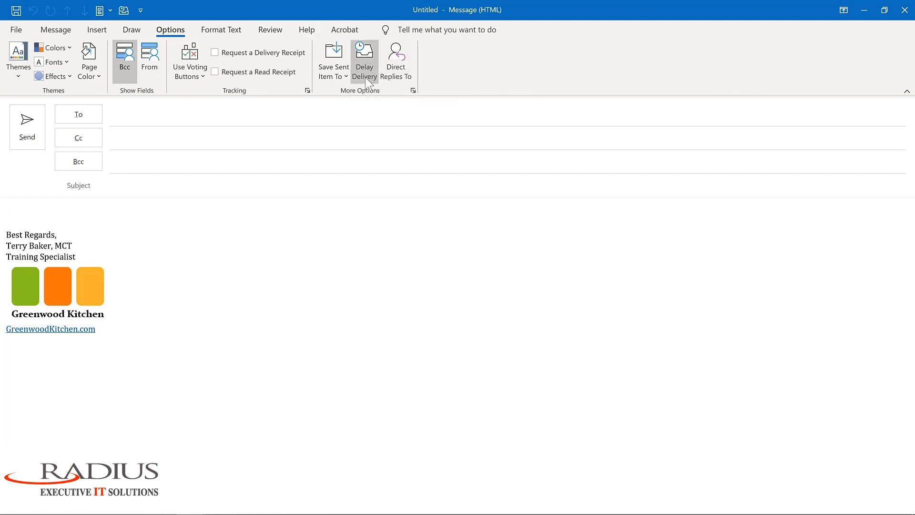
left_click(140, 10)
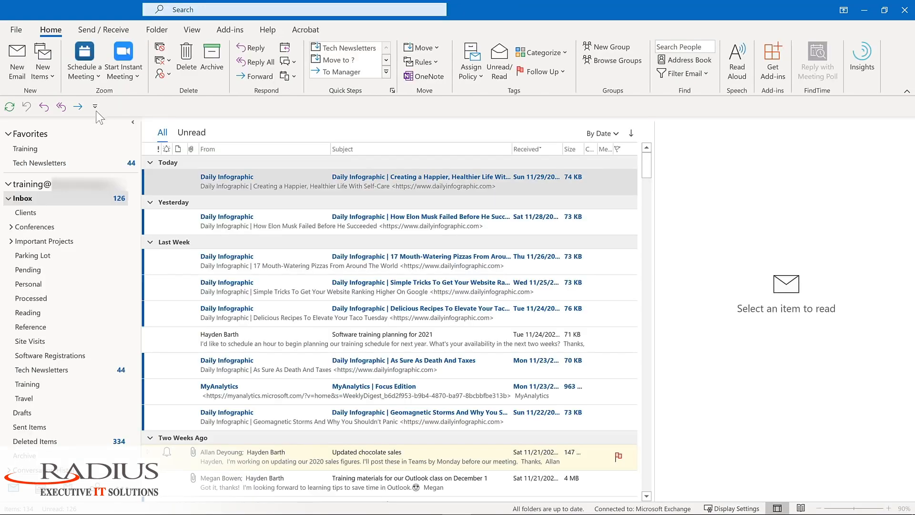
- Customize the main window's Quick Access Toolbar by adding Manage Rules & Alerts, Meeting, New Email and New Task from Popular Commands
left_click(96, 108)
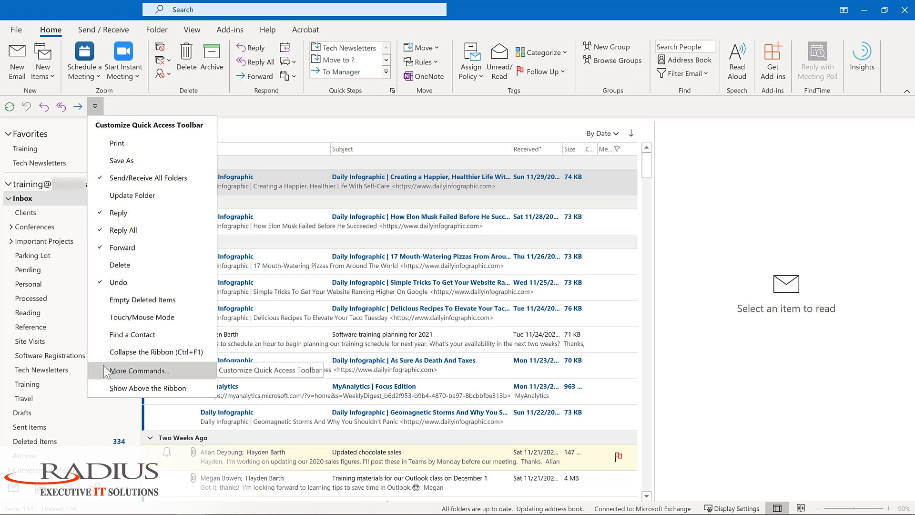
right_click(57, 110)
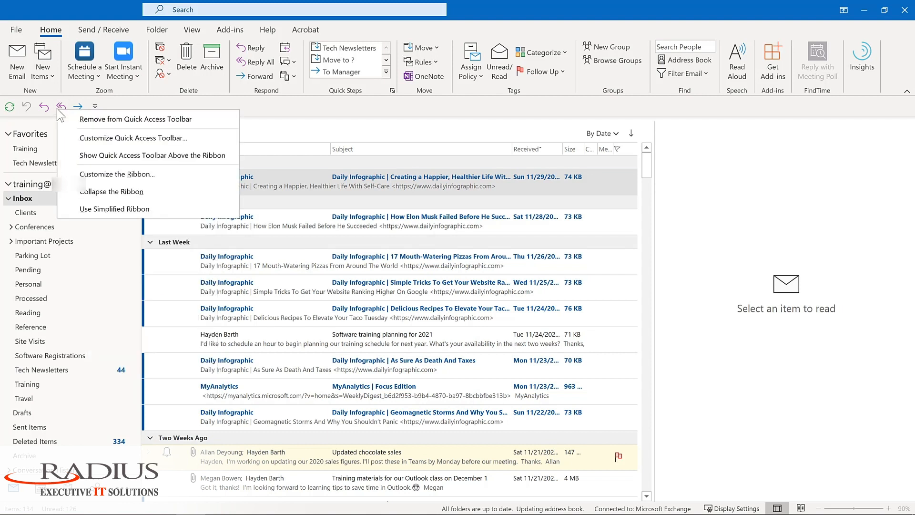
left_click(74, 138)
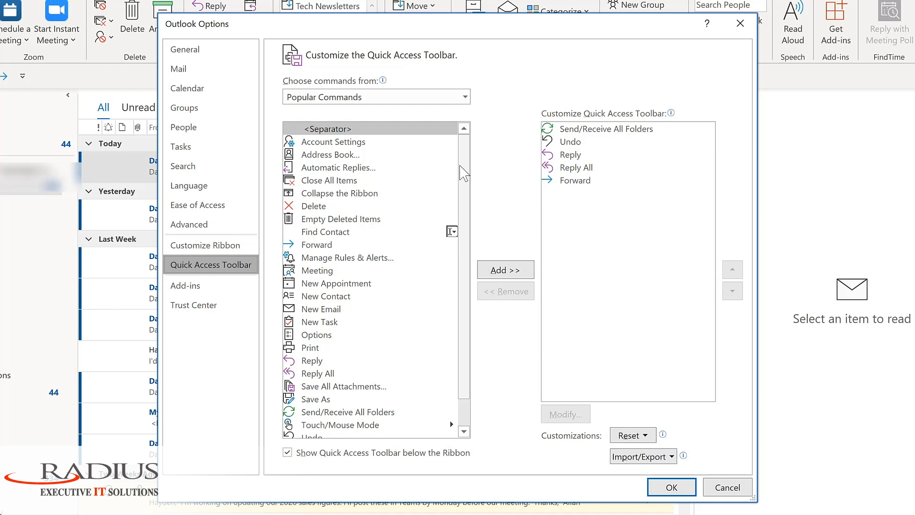
left_click(343, 261)
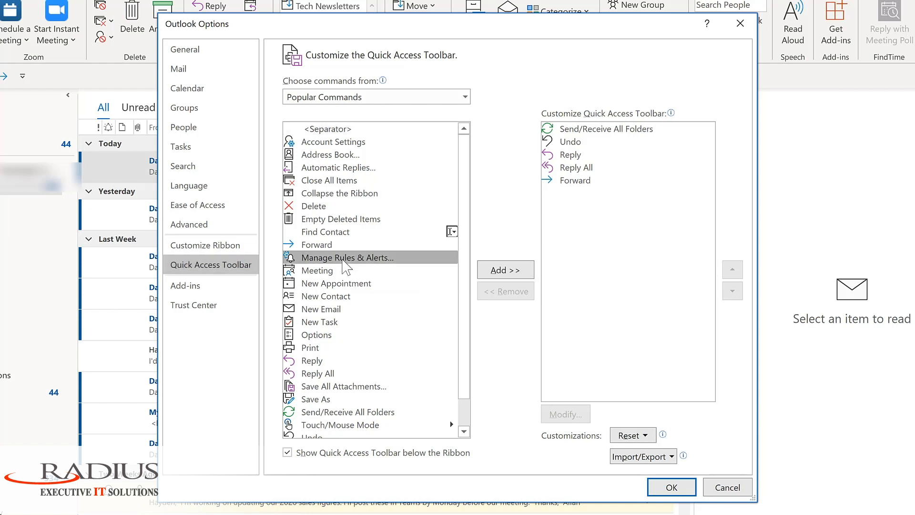
left_click(509, 274)
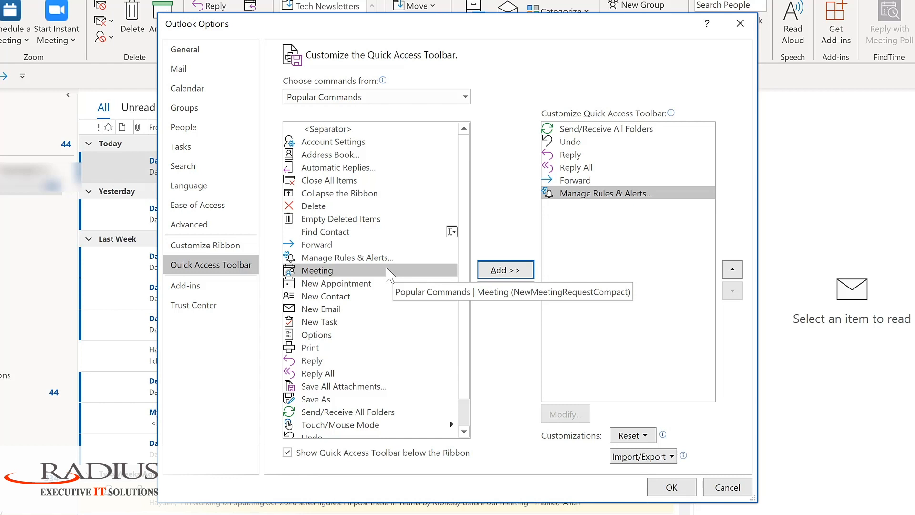
left_click(498, 272)
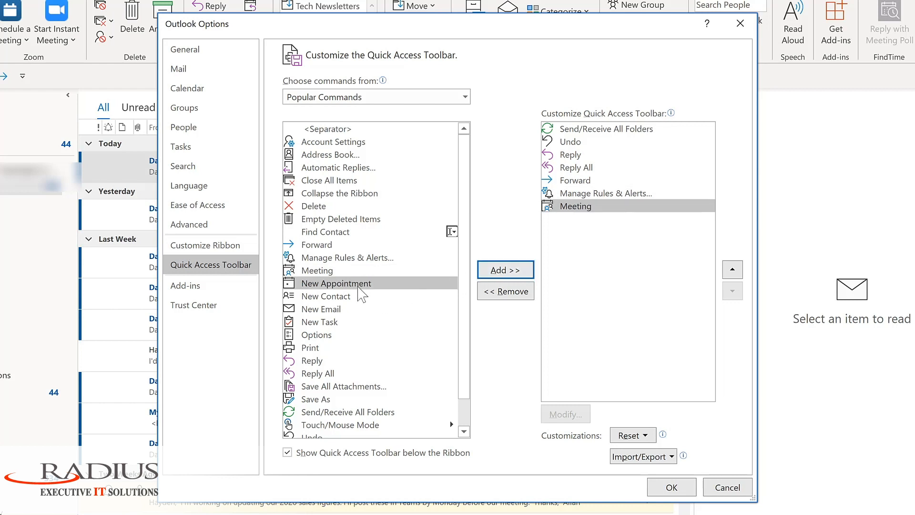
left_click(327, 310)
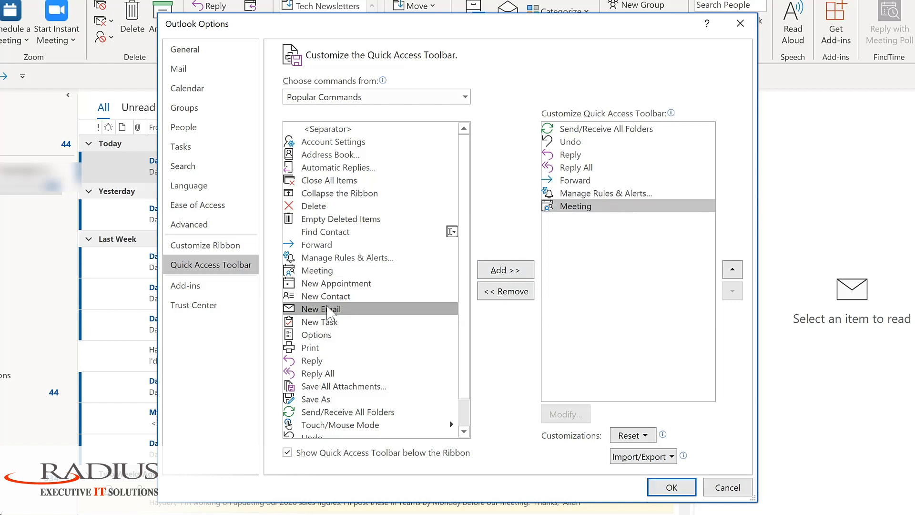
double_click(327, 310)
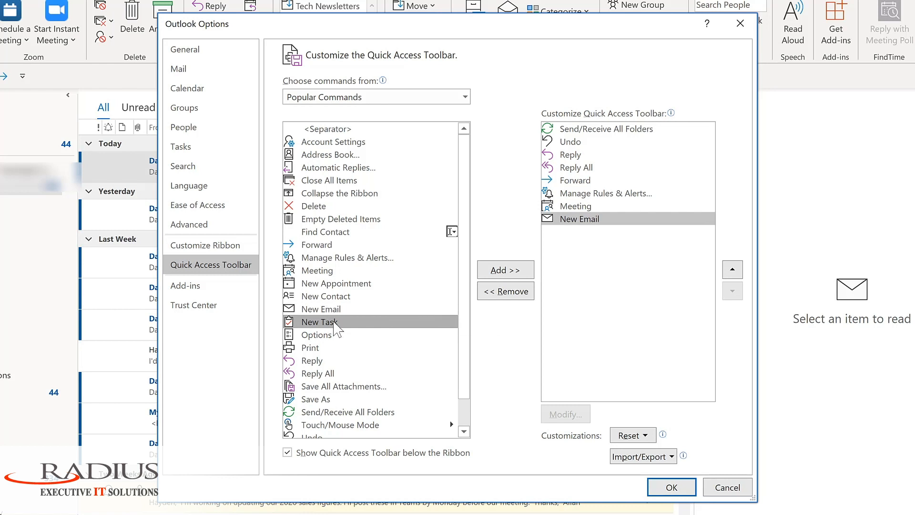
double_click(336, 325)
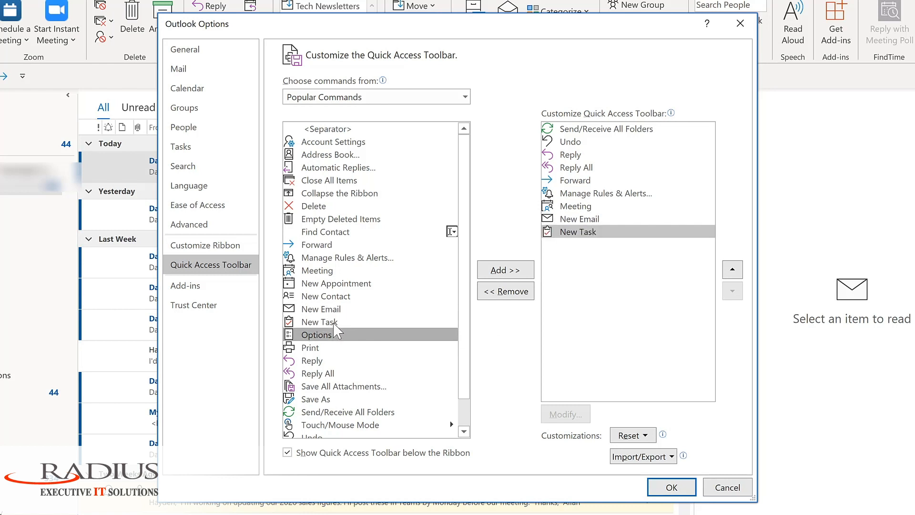
- Reorder the Quick Access Toolbar commands so New Email comes directly after Forward, and save the customization
left_click(465, 99)
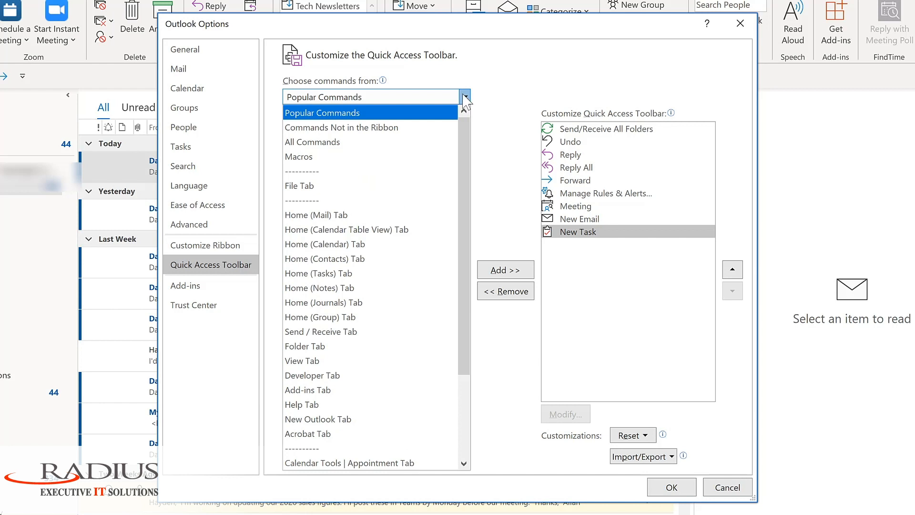
left_click(615, 224)
left_click(615, 221)
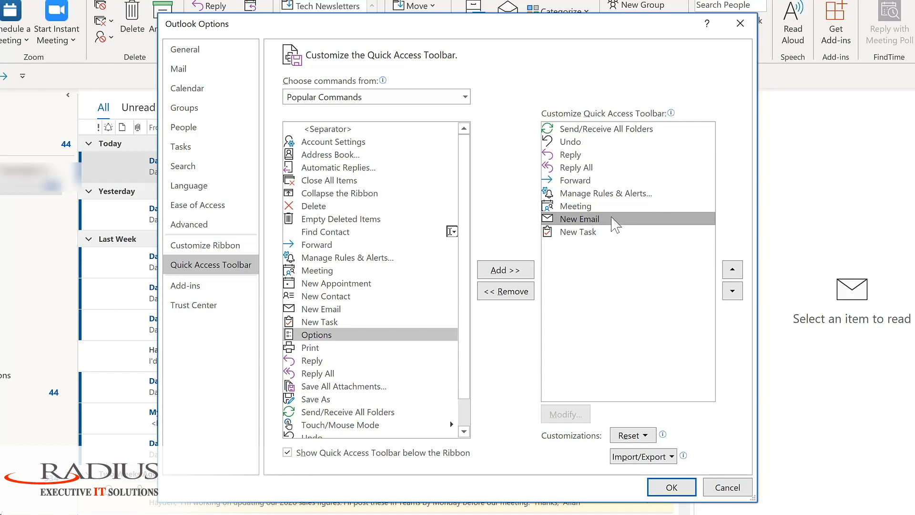
left_click(733, 270)
left_click(733, 270)
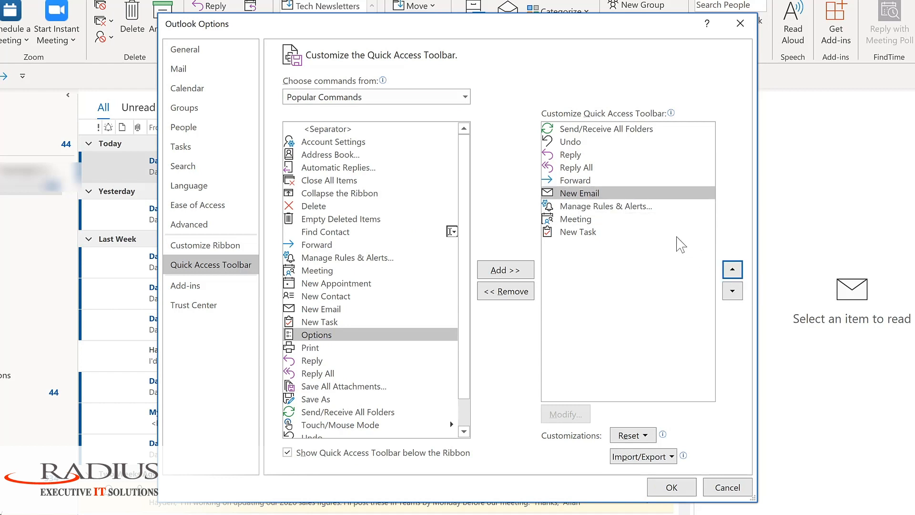
left_click(671, 487)
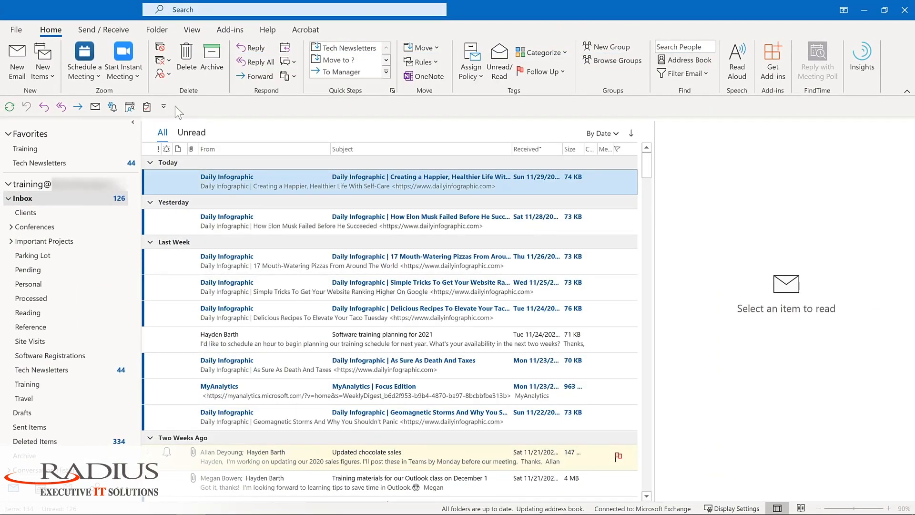